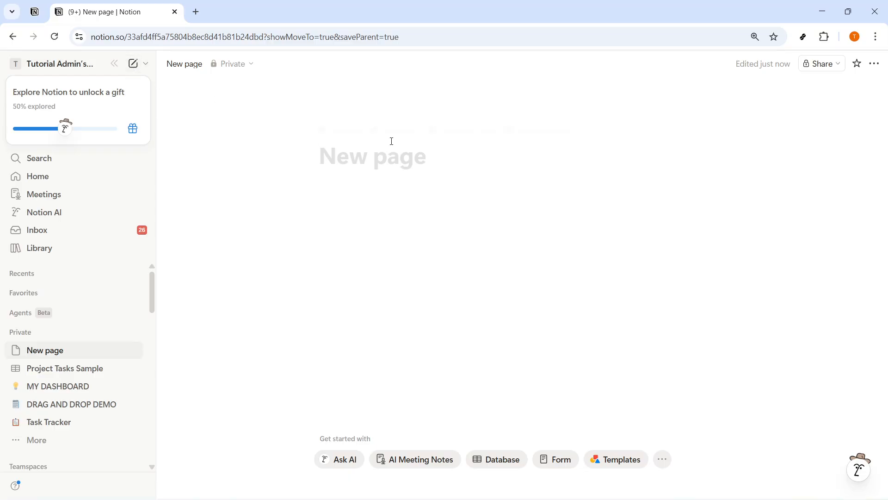
Title the new page WEEKLY CLASS SCHEDULE.
{"action": "left_click", "coordinate": [345, 155]}
{"action": "type", "text": "wee"}
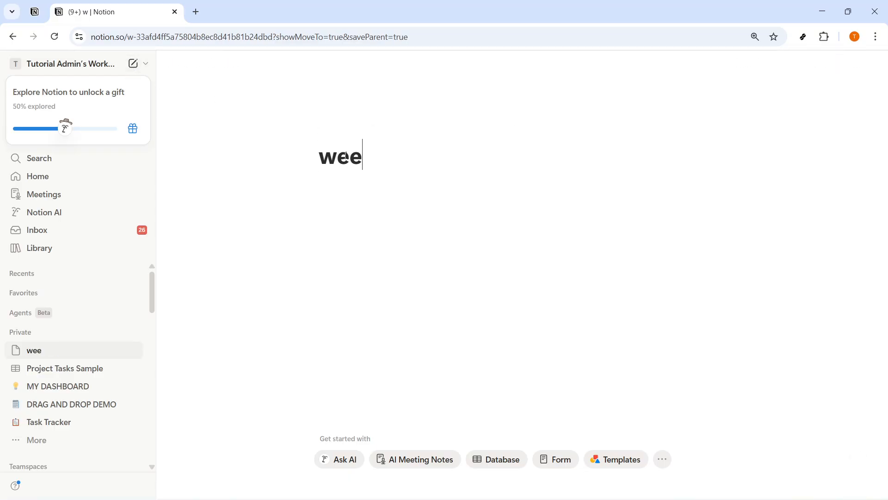
{"action": "key", "text": "BackSpace"}
{"action": "key", "text": "BackSpace"}
{"action": "key", "text": "BackSpace"}
{"action": "type", "text": "WEEK"}
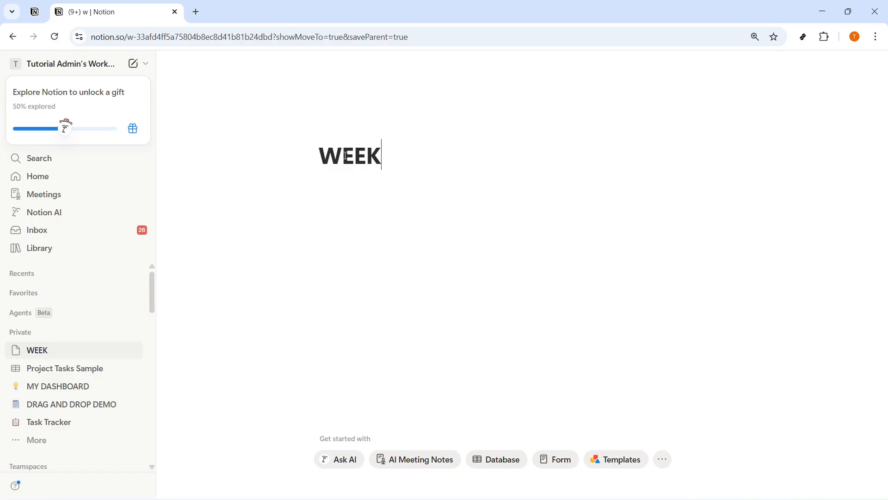
{"action": "type", "text": "LY CLASS SCHEDULE"}
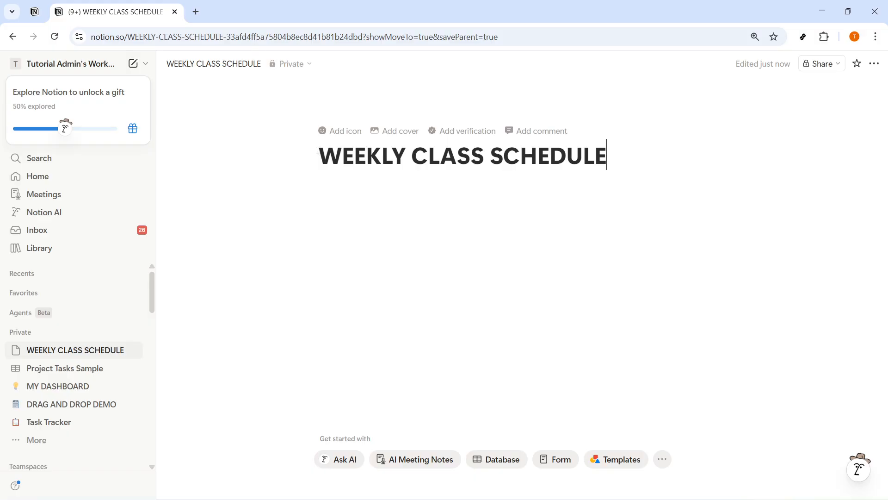
{"action": "left_click_drag", "start_coordinate": [319, 155], "coordinate": [607, 155]}
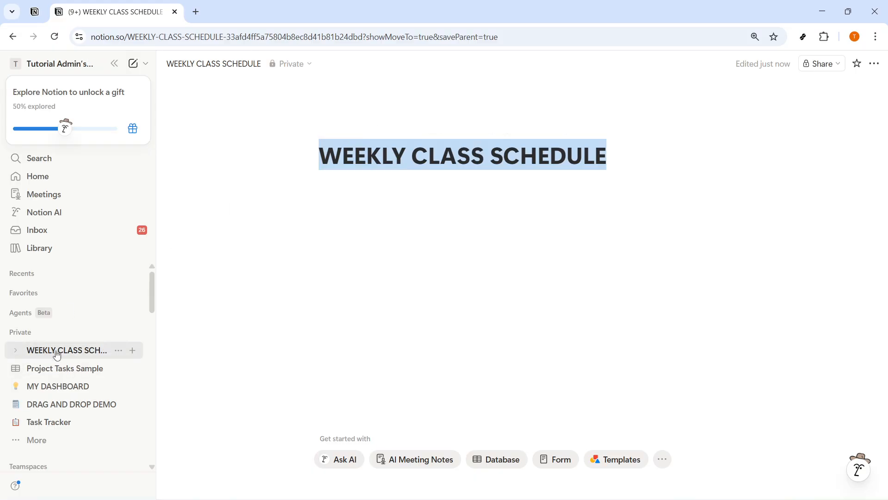
Insert a Table view database in the page body below the title.
{"action": "left_click", "coordinate": [346, 219]}
{"action": "left_click", "coordinate": [336, 204]}
{"action": "type", "text": "/DA"}
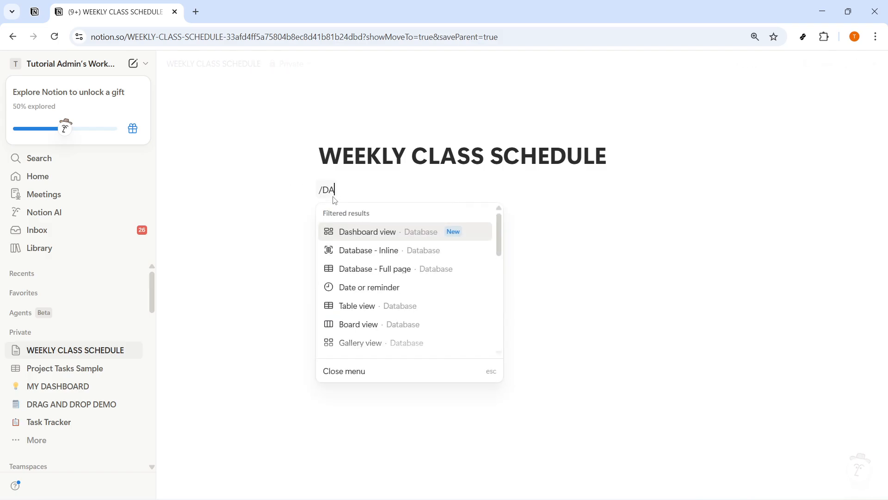
{"action": "key", "text": "BackSpace"}
{"action": "key", "text": "BackSpace"}
{"action": "type", "text": "TABLE"}
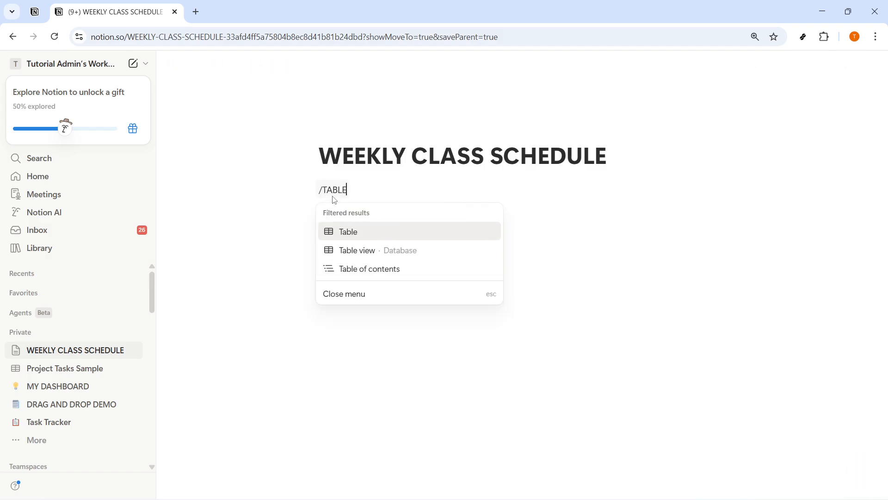
{"action": "left_click", "coordinate": [452, 256]}
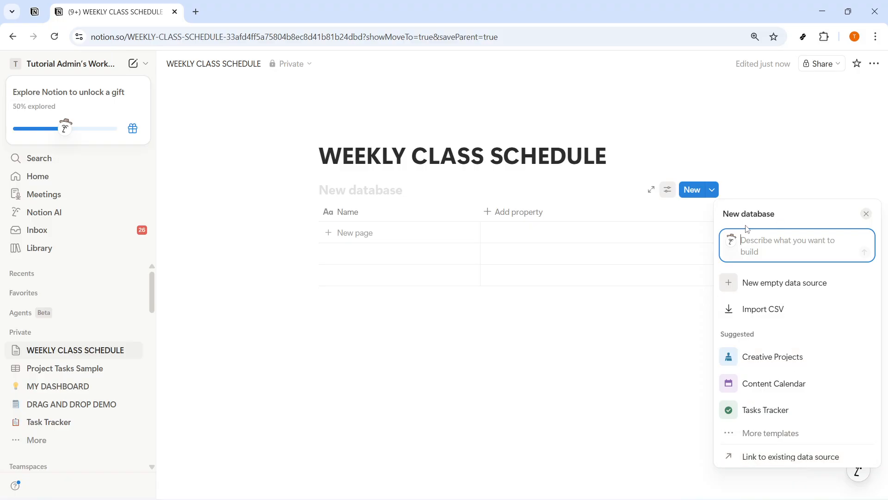
Name the new database CLASS SCHEDULE.
{"action": "left_click", "coordinate": [363, 190]}
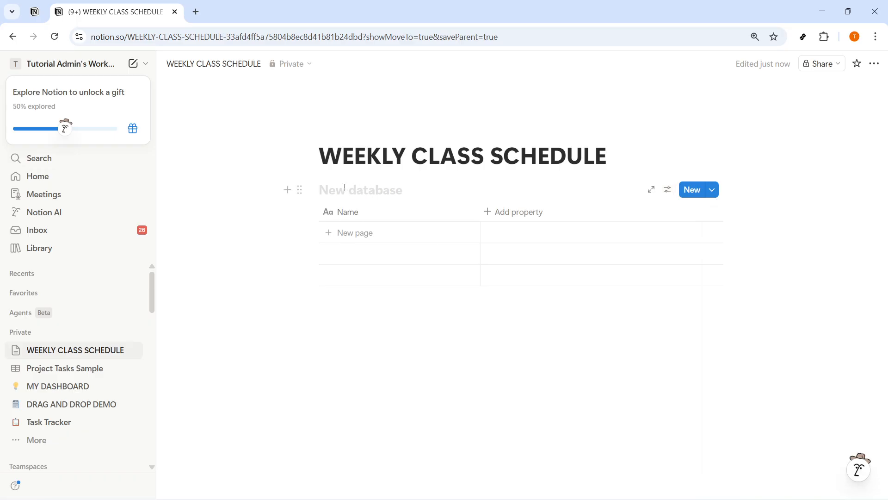
{"action": "type", "text": "t"}
{"action": "key", "text": "BackSpace"}
{"action": "type", "text": "RENAME HERE"}
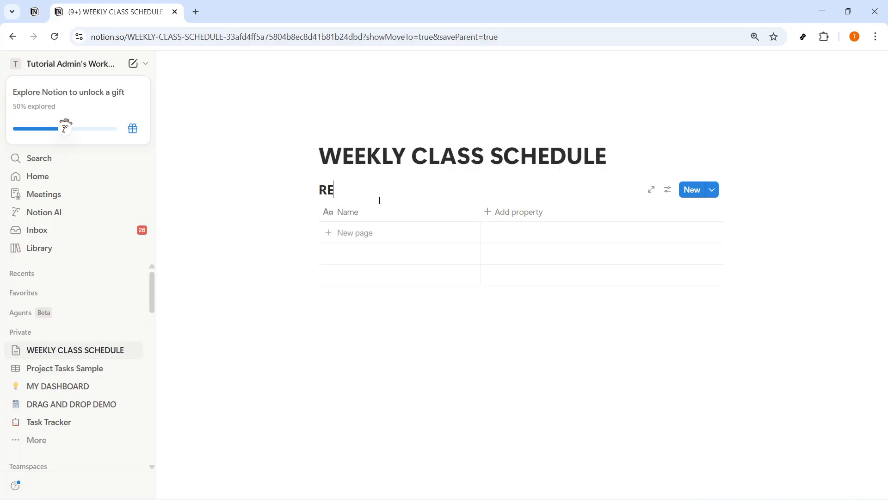
{"action": "key", "text": "BackSpace"}
{"action": "key", "text": "BackSpace"}
{"action": "key", "text": "BackSpace"}
{"action": "key", "text": "BackSpace"}
{"action": "key", "text": "BackSpace"}
{"action": "key", "text": "BackSpace"}
{"action": "key", "text": "BackSpace"}
{"action": "key", "text": "BackSpace"}
{"action": "key", "text": "BackSpace"}
{"action": "key", "text": "BackSpace"}
{"action": "type", "text": "CLASS SCHEDULE"}
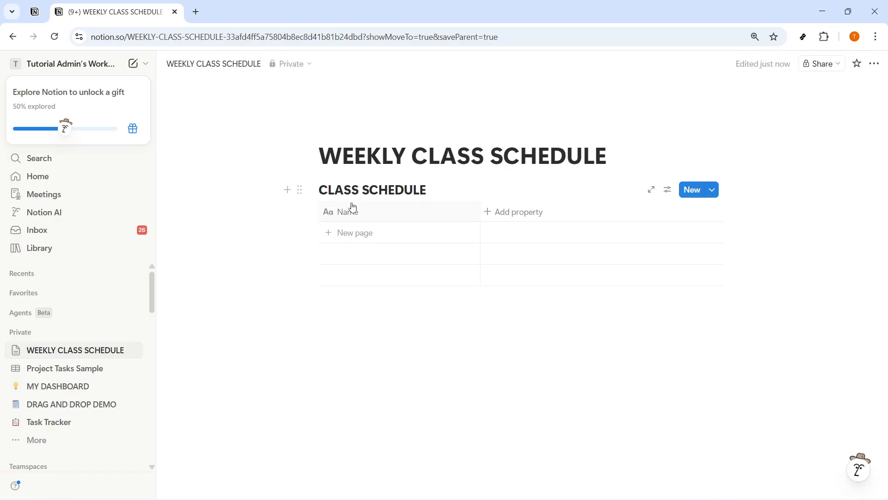
{"action": "left_click", "coordinate": [300, 189]}
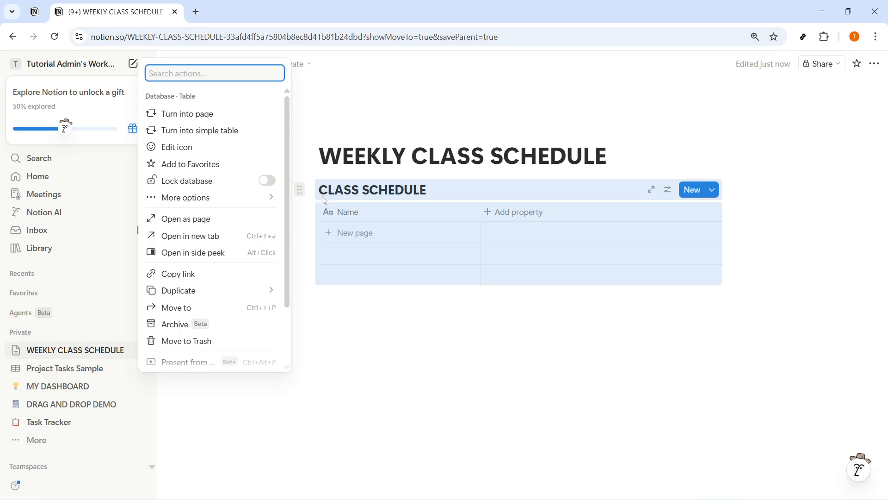
{"action": "left_click", "coordinate": [350, 356]}
{"action": "left_click", "coordinate": [348, 354]}
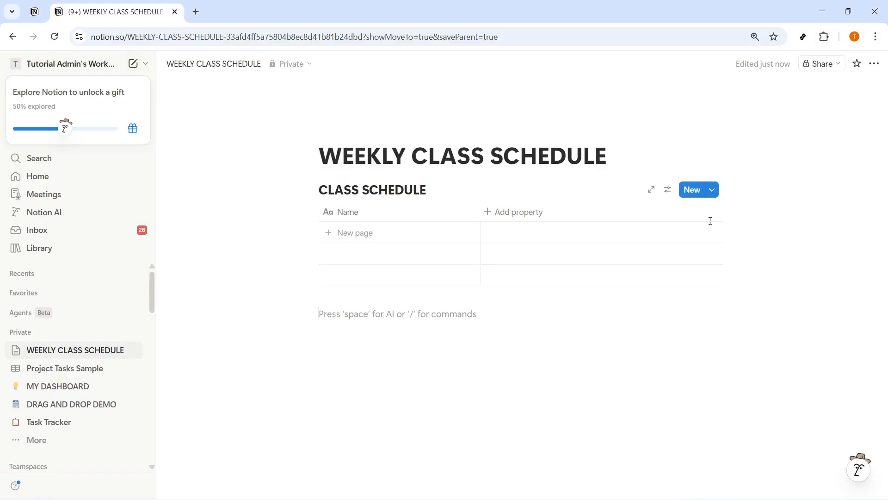
Add a Select property to the CLASS SCHEDULE database and rename it DAY.
{"action": "left_click", "coordinate": [504, 212]}
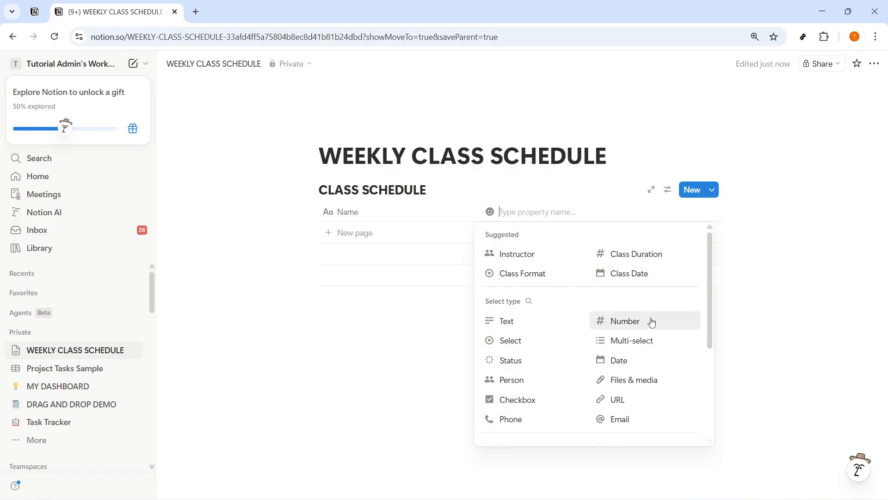
{"action": "scroll", "coordinate": [634, 411], "scroll_direction": "down", "scroll_amount": 3}
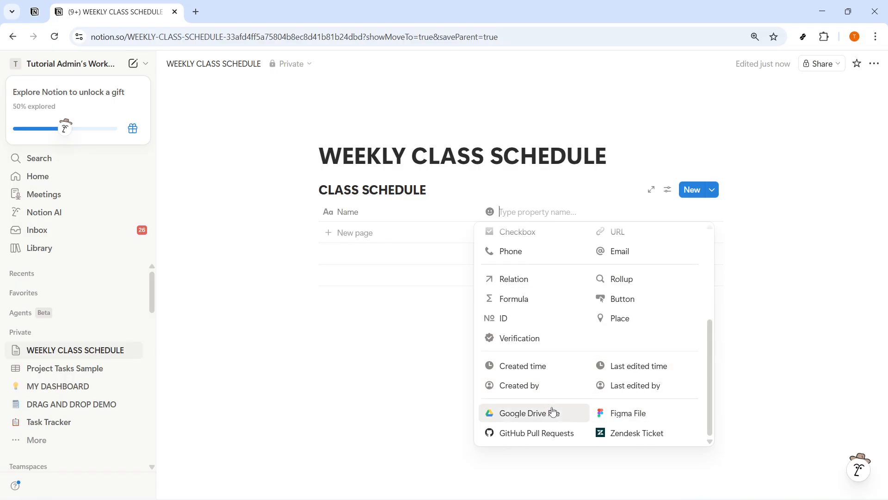
{"action": "scroll", "coordinate": [647, 370], "scroll_direction": "up", "scroll_amount": 4}
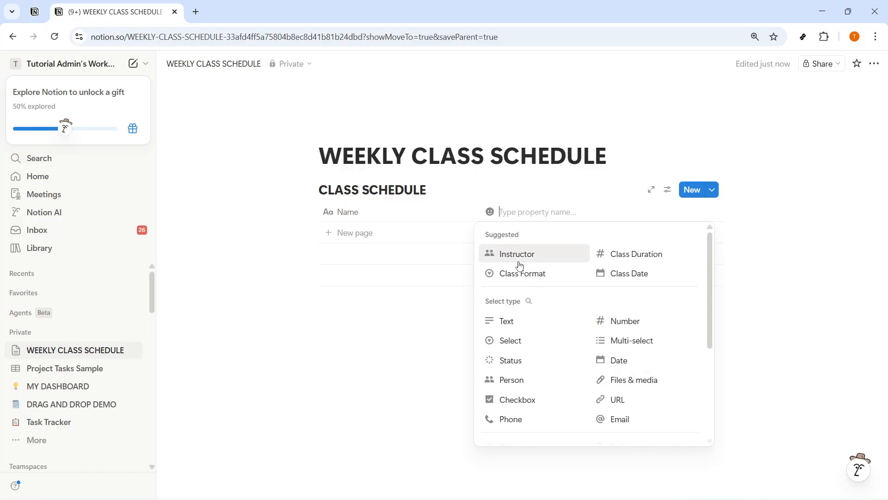
{"action": "left_click", "coordinate": [509, 340]}
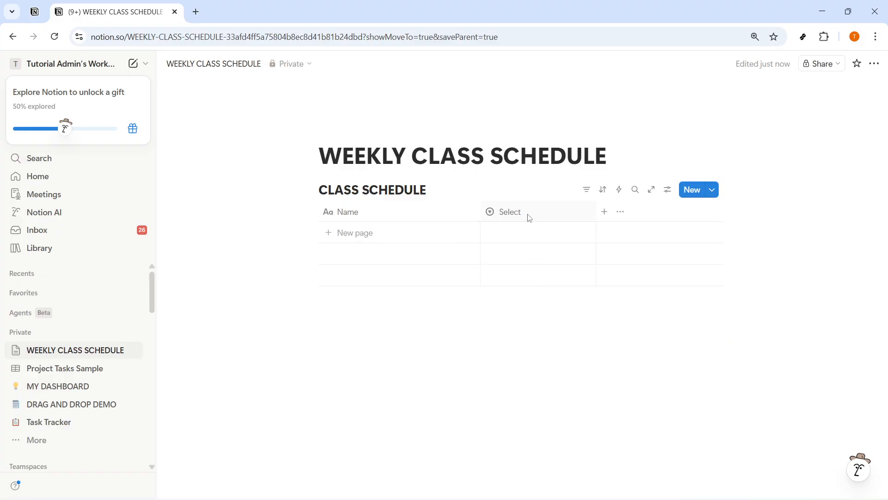
{"action": "left_click", "coordinate": [530, 216]}
{"action": "left_click_drag", "start_coordinate": [536, 234], "coordinate": [500, 238]}
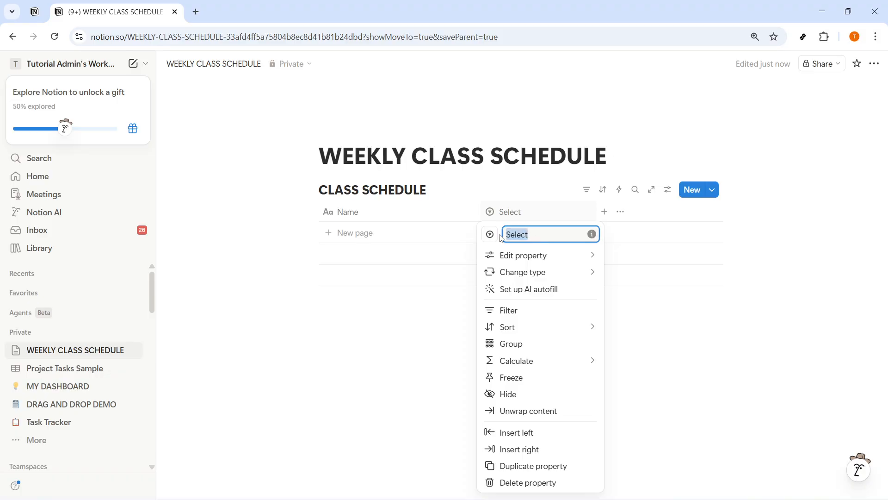
{"action": "type", "text": "d"}
{"action": "key", "text": "BackSpace"}
{"action": "type", "text": "da"}
{"action": "key", "text": "BackSpace"}
{"action": "key", "text": "BackSpace"}
{"action": "type", "text": "D"}
{"action": "left_click", "coordinate": [444, 369]}
Create the first row with a new DAY option Mon, and add an empty second row.
{"action": "left_click", "coordinate": [518, 234]}
{"action": "type", "text": "mON"}
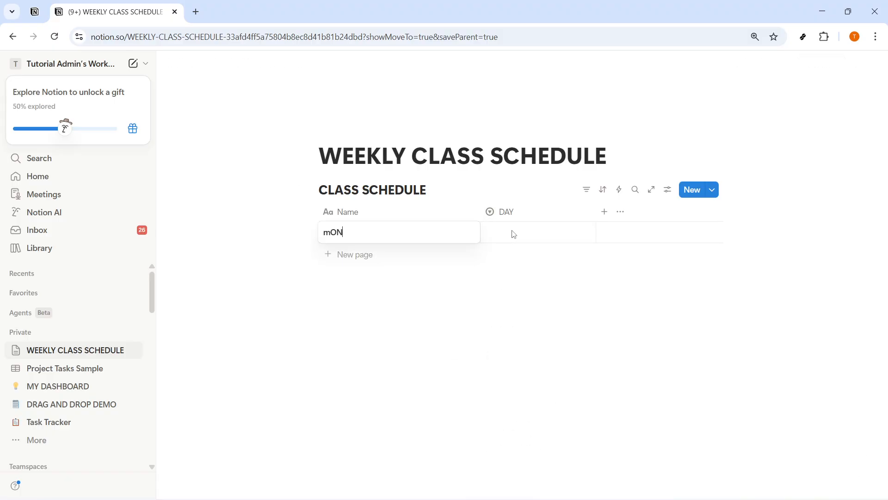
{"action": "left_click", "coordinate": [557, 309]}
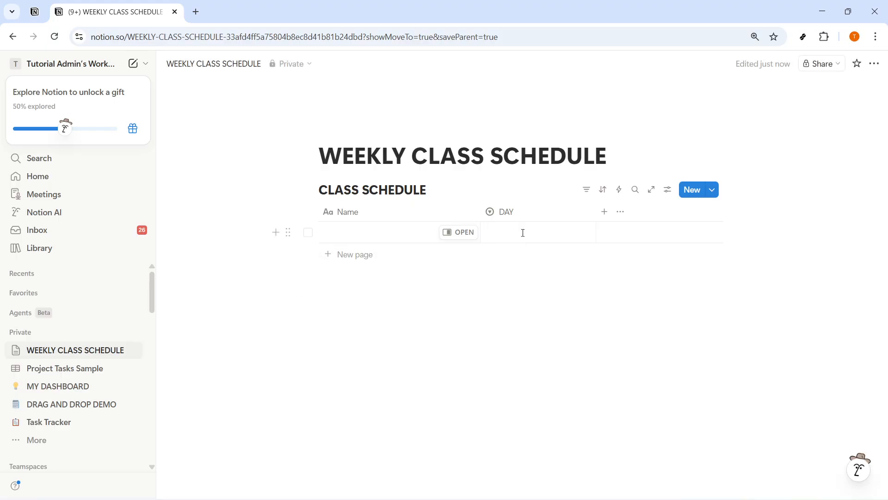
{"action": "left_click", "coordinate": [521, 234]}
{"action": "type", "text": "mO"}
{"action": "key", "text": "BackSpace"}
{"action": "key", "text": "BackSpace"}
{"action": "type", "text": "Mon"}
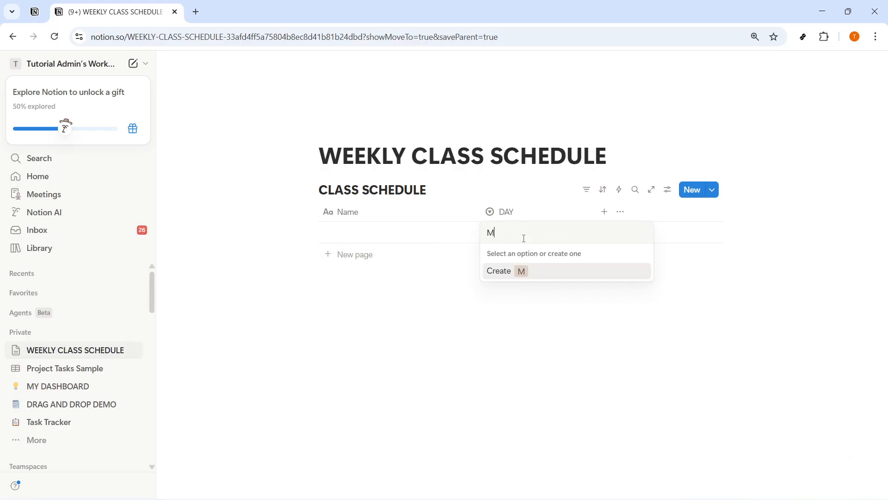
{"action": "key", "text": "Return"}
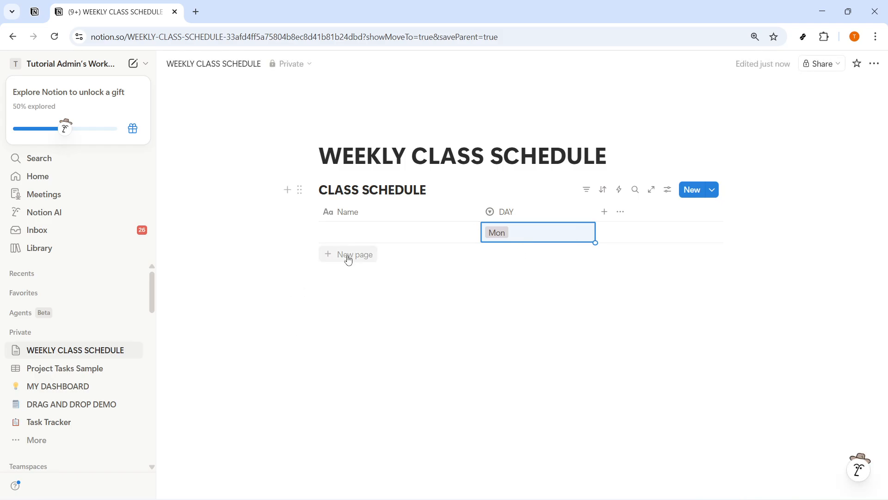
{"action": "left_click", "coordinate": [347, 255]}
{"action": "key", "text": "Escape"}
{"action": "left_click", "coordinate": [522, 258]}
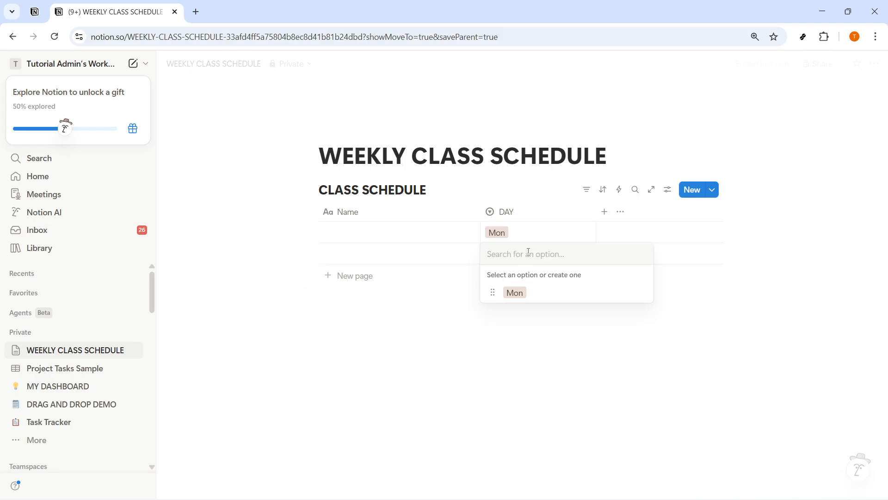
{"action": "type", "text": "Tues"}
{"action": "key", "text": "Escape"}
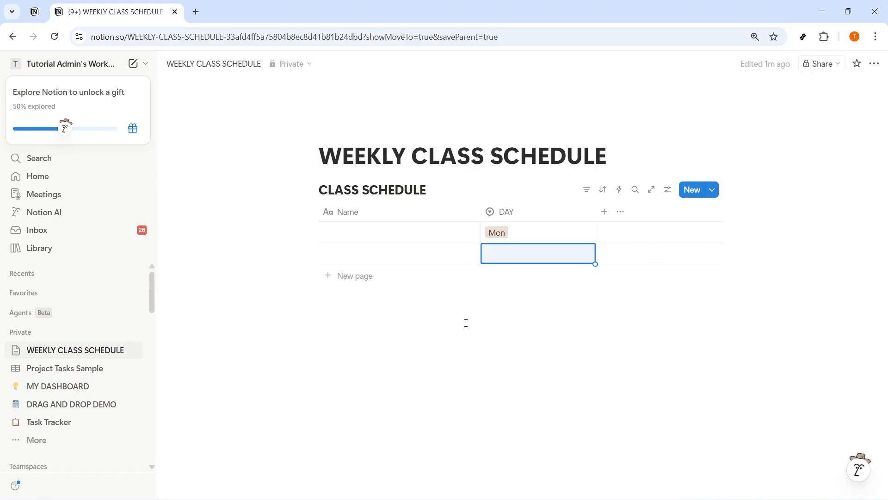
Add a third row and set the second row's DAY to a new option Tues.
{"action": "left_click", "coordinate": [368, 277]}
{"action": "key", "text": "Escape"}
{"action": "left_click", "coordinate": [514, 263]}
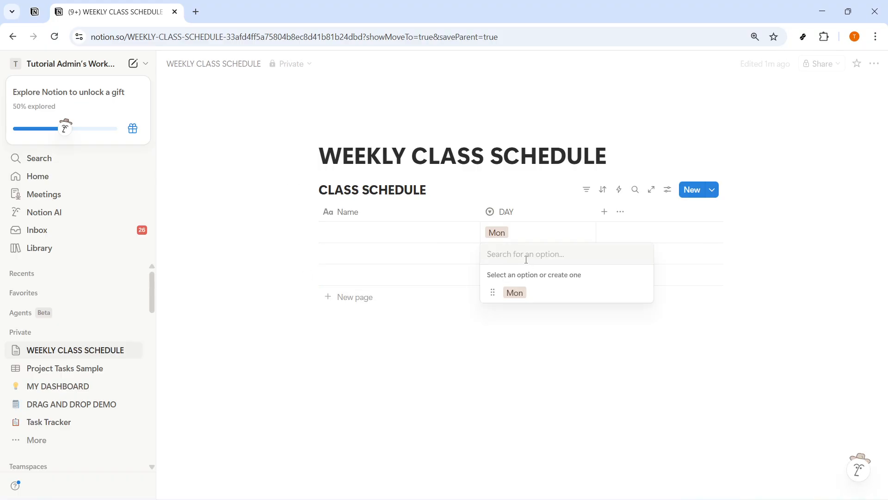
{"action": "type", "text": "Tues"}
{"action": "key", "text": "Return"}
Set the third row's DAY to a new option Wed and add an empty fourth row.
{"action": "left_click", "coordinate": [520, 276]}
{"action": "type", "text": "We"}
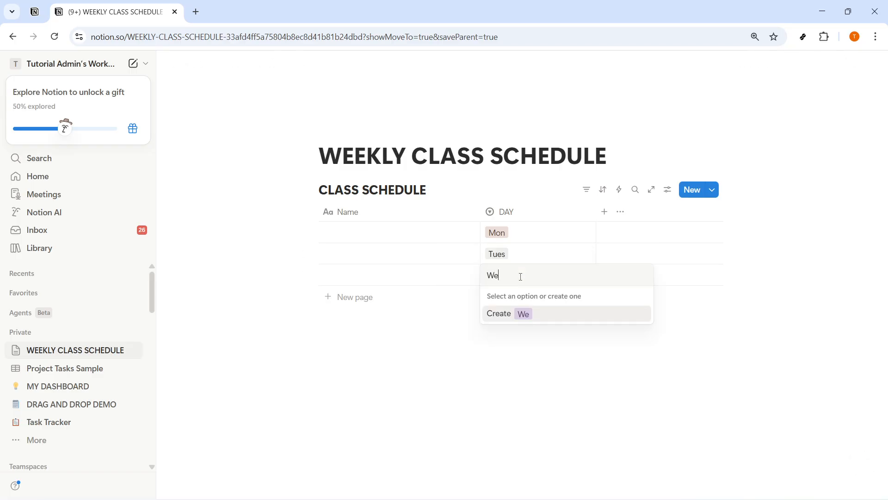
{"action": "type", "text": "d"}
{"action": "key", "text": "Return"}
{"action": "left_click", "coordinate": [349, 297]}
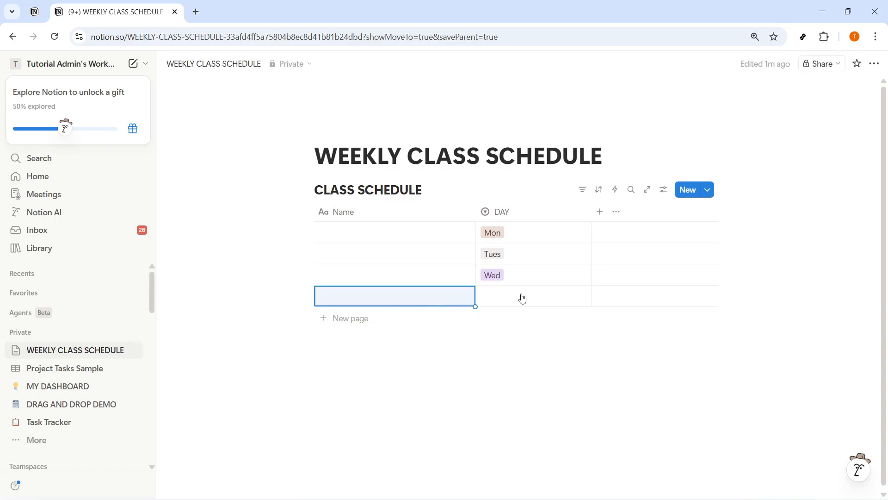
{"action": "left_click", "coordinate": [522, 295]}
{"action": "type", "text": "tHURS"}
{"action": "key", "text": "BackSpace"}
{"action": "key", "text": "BackSpace"}
{"action": "key", "text": "BackSpace"}
{"action": "key", "text": "BackSpace"}
{"action": "key", "text": "BackSpace"}
{"action": "type", "text": "Tj"}
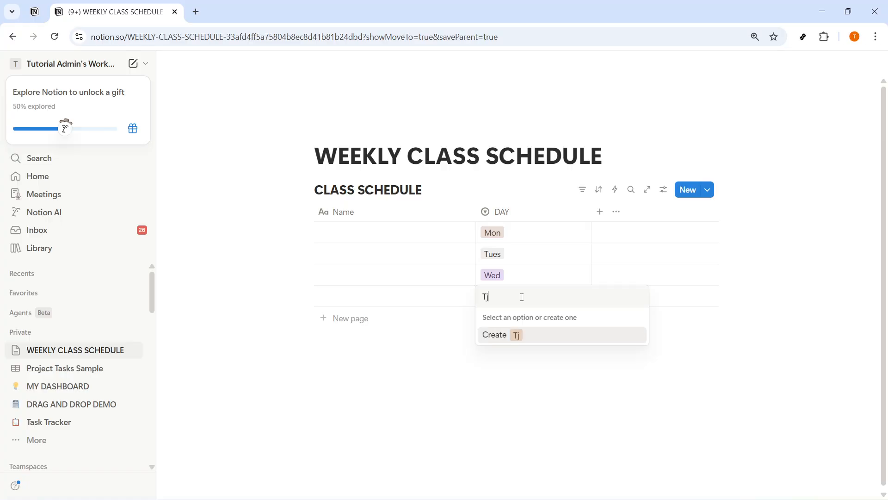
{"action": "key", "text": "BackSpace"}
{"action": "type", "text": "hurs"}
{"action": "key", "text": "Escape"}
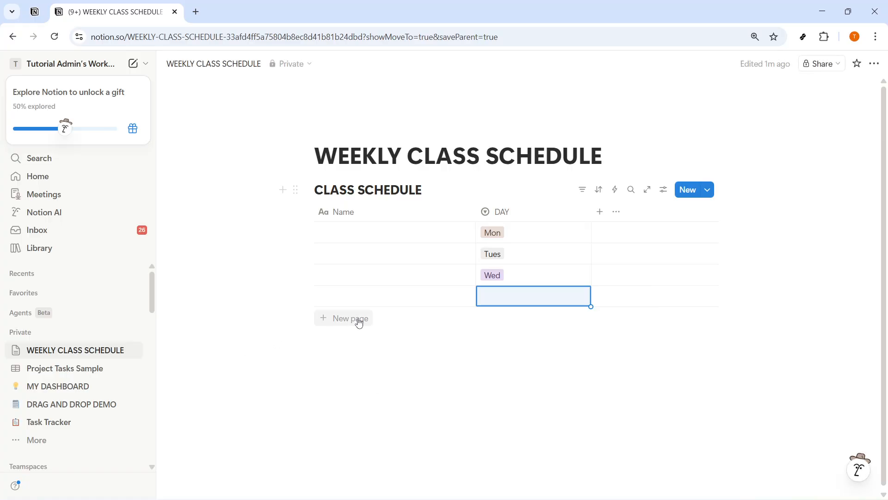
Add a fifth row and set the fourth row's DAY to a new option Thurs.
{"action": "left_click", "coordinate": [359, 323]}
{"action": "left_click", "coordinate": [509, 296]}
{"action": "type", "text": "Thurs"}
{"action": "key", "text": "Return"}
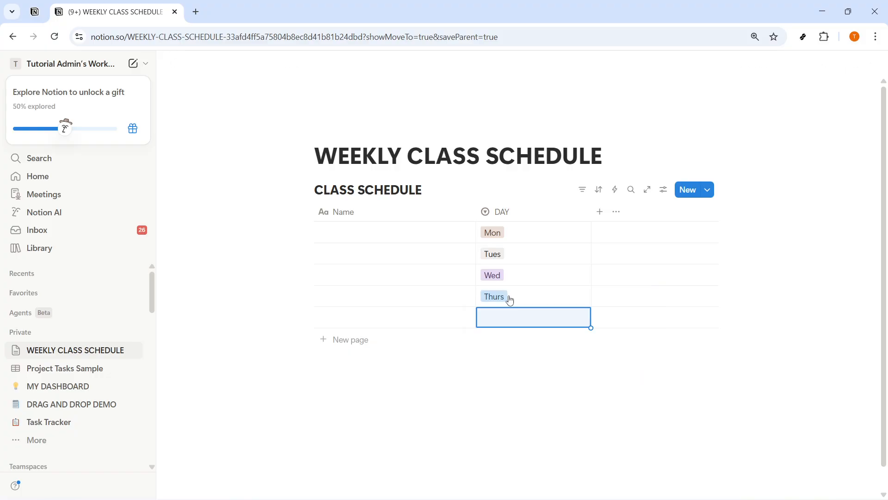
Add a Text property after DAY and rename it TIME.
{"action": "left_click", "coordinate": [599, 212]}
{"action": "left_click", "coordinate": [619, 319]}
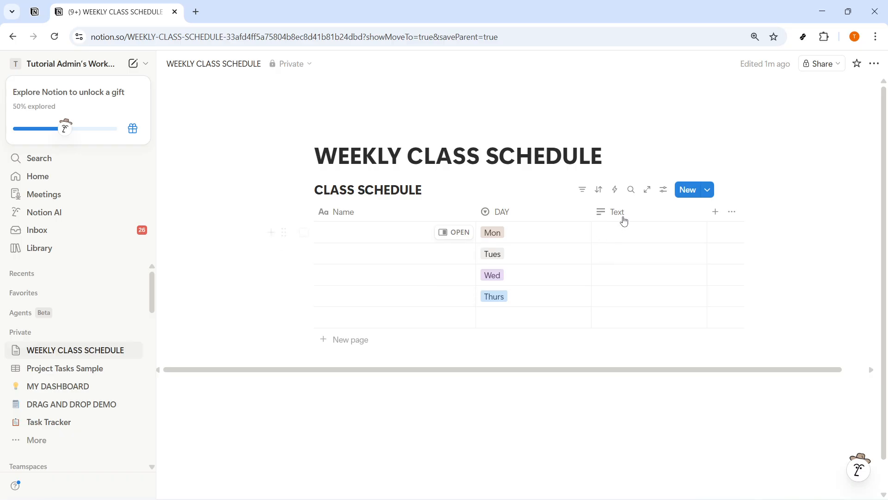
{"action": "left_click", "coordinate": [621, 218]}
{"action": "type", "text": "T"}
{"action": "key", "text": "BackSpace"}
{"action": "type", "text": "TIME"}
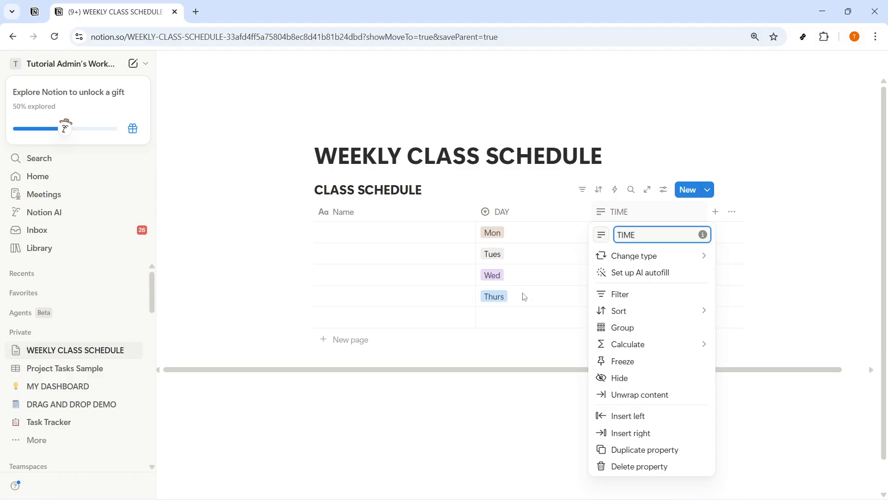
{"action": "left_click", "coordinate": [515, 324]}
Set the fifth row's DAY to a new option Fri.
{"action": "left_click", "coordinate": [511, 317]}
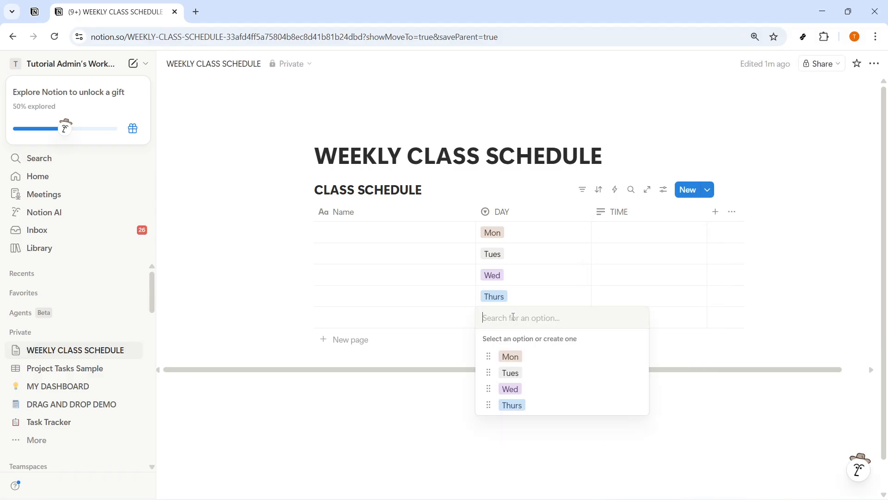
{"action": "type", "text": "fR"}
{"action": "key", "text": "BackSpace"}
{"action": "key", "text": "BackSpace"}
{"action": "type", "text": "Fr"}
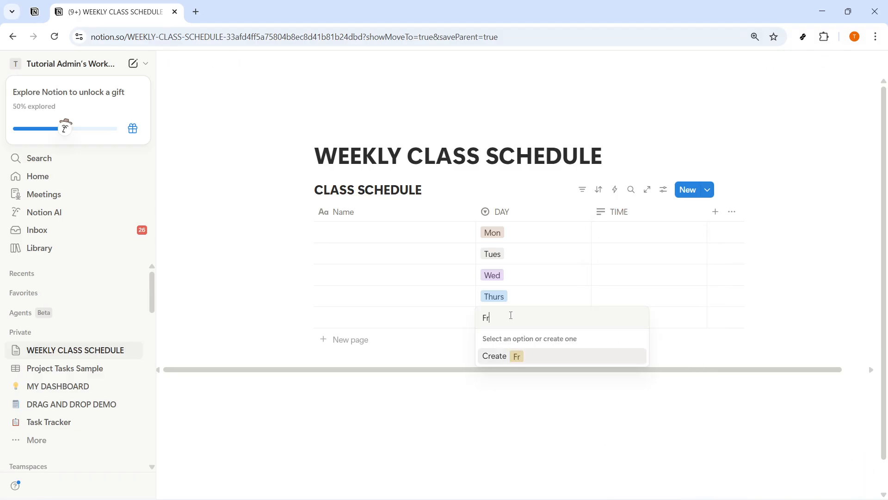
{"action": "type", "text": "i"}
{"action": "key", "text": "Return"}
{"action": "left_click", "coordinate": [617, 237]}
{"action": "key", "text": "Escape"}
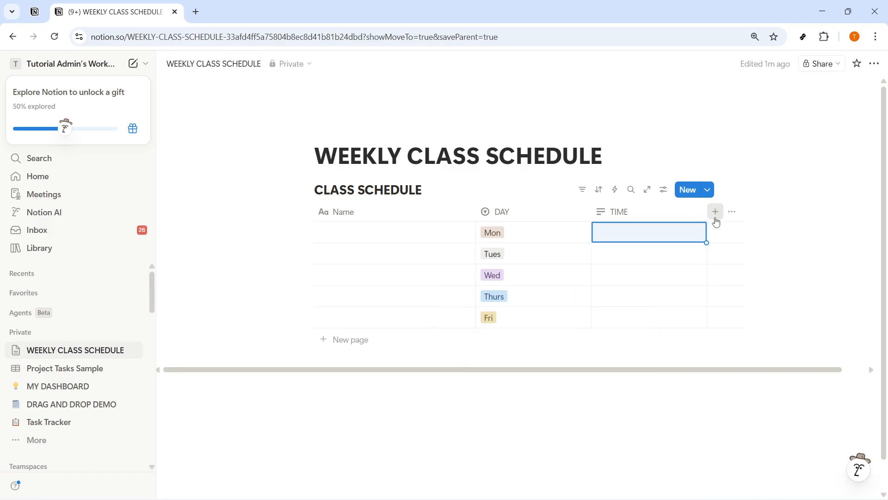
Add a Text property after TIME and rename it ROOM.
{"action": "left_click", "coordinate": [715, 211]}
{"action": "left_click", "coordinate": [693, 322]}
{"action": "left_click", "coordinate": [687, 215]}
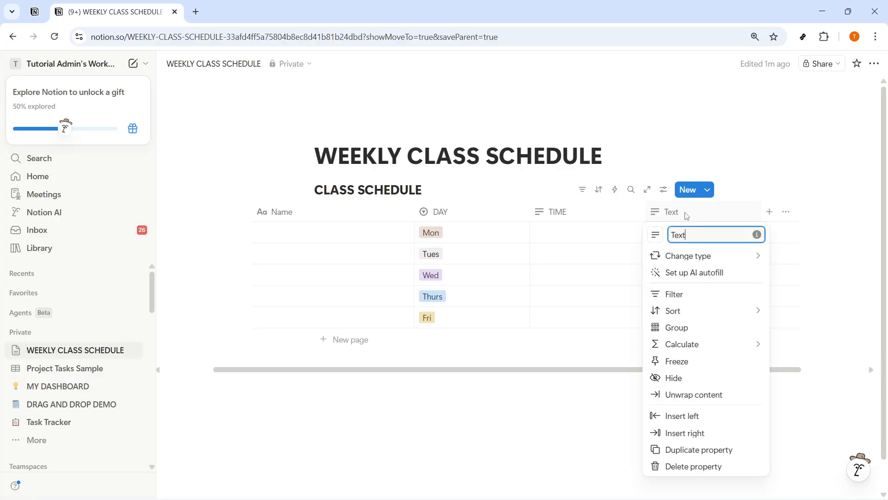
{"action": "double_click", "coordinate": [685, 235]}
{"action": "type", "text": "R"}
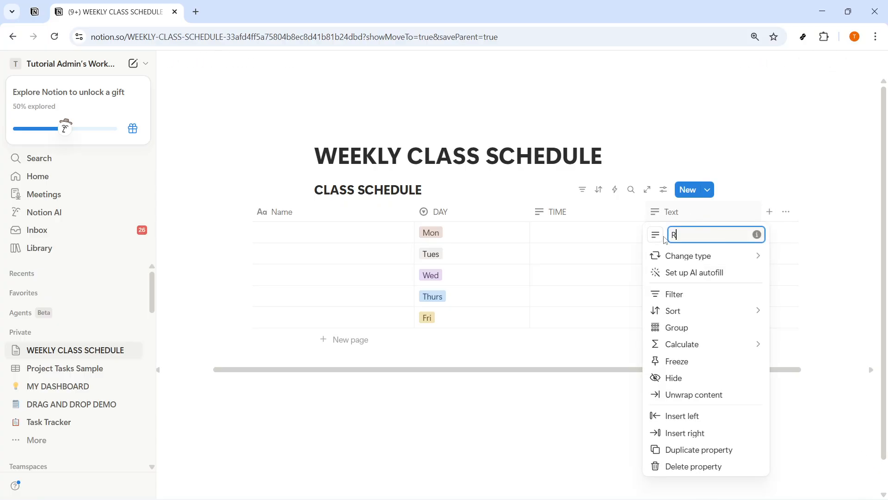
{"action": "left_click", "coordinate": [567, 448]}
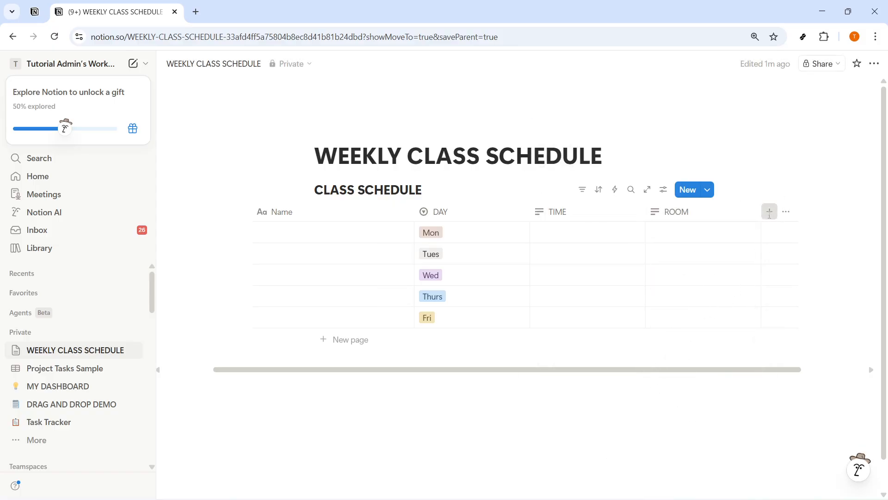
Add the suggested Instructor people property after ROOM and rename it INSTRUCTOR in capitals.
{"action": "left_click", "coordinate": [770, 214]}
{"action": "left_click", "coordinate": [697, 261]}
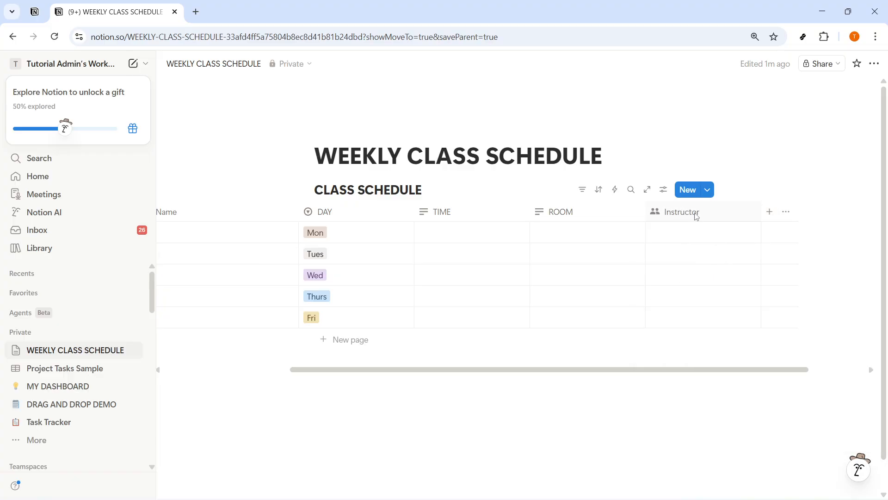
{"action": "left_click", "coordinate": [696, 214]}
{"action": "left_click_drag", "start_coordinate": [712, 235], "coordinate": [670, 235]}
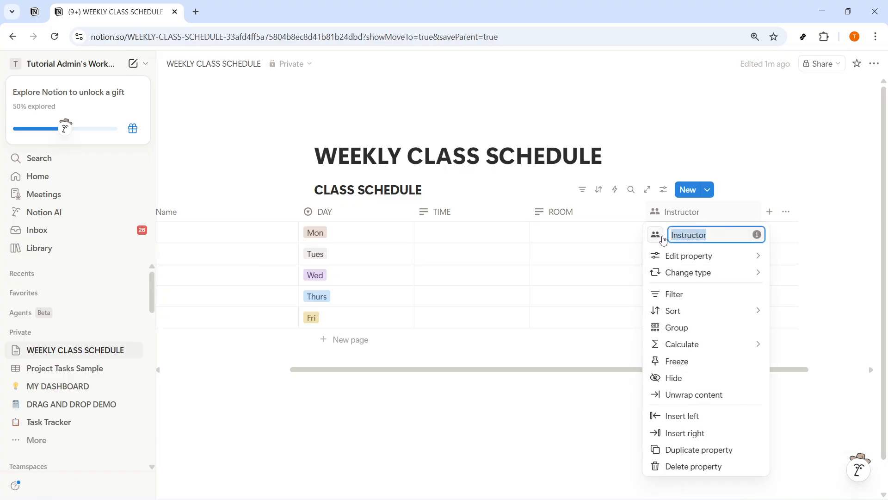
{"action": "type", "text": "in"}
{"action": "type", "text": "NSTR"}
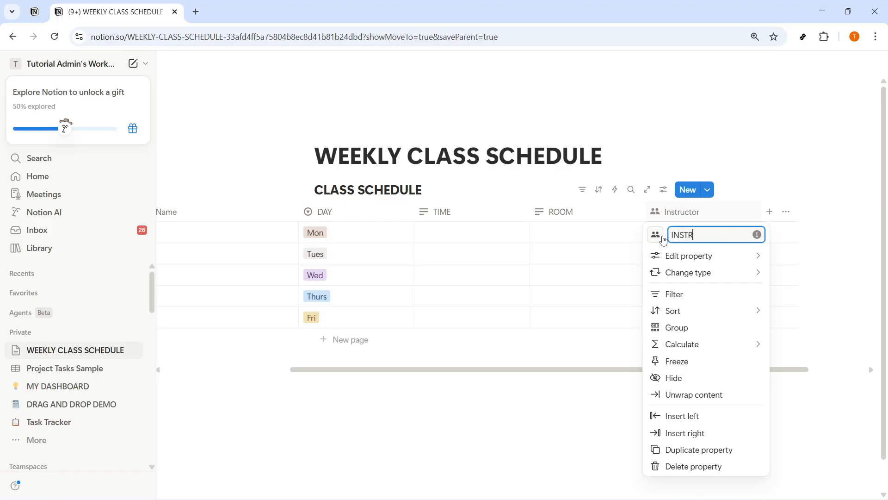
{"action": "type", "text": "UCTOR"}
{"action": "left_click", "coordinate": [464, 401]}
{"action": "left_click_drag", "start_coordinate": [458, 373], "coordinate": [382, 373]}
{"action": "left_click", "coordinate": [294, 212]}
{"action": "left_click", "coordinate": [310, 240]}
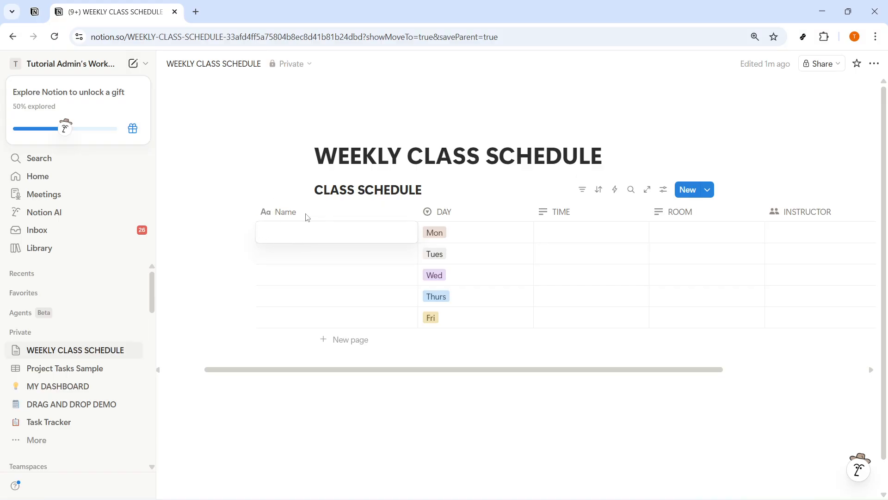
{"action": "type", "text": "John Doe"}
{"action": "key", "text": "Escape"}
{"action": "left_click", "coordinate": [560, 233]}
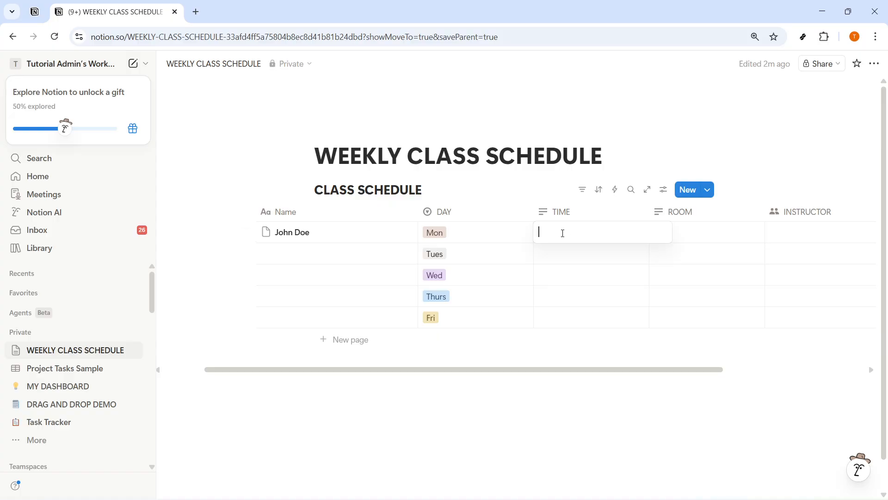
{"action": "key", "text": "Escape"}
Replace the Monday row's Name with BIOLOGY.
{"action": "left_click", "coordinate": [305, 234]}
{"action": "left_click_drag", "start_coordinate": [305, 234], "coordinate": [251, 238]}
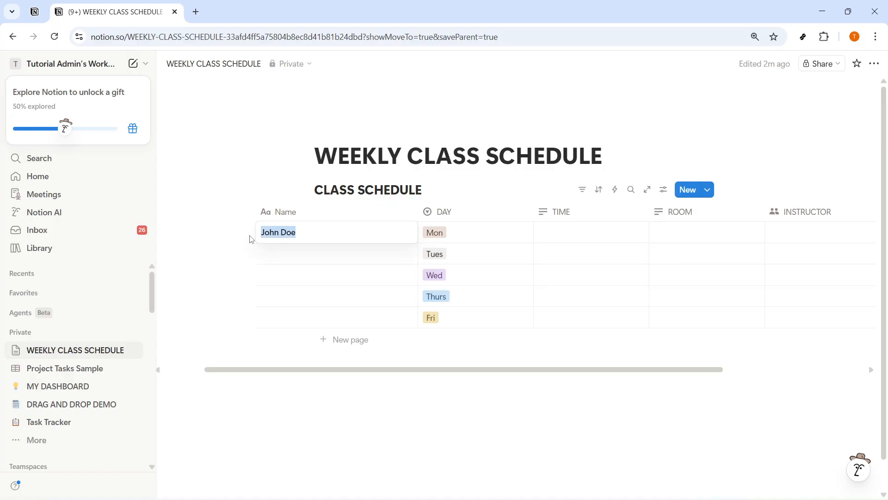
{"action": "type", "text": "BIOLOGY"}
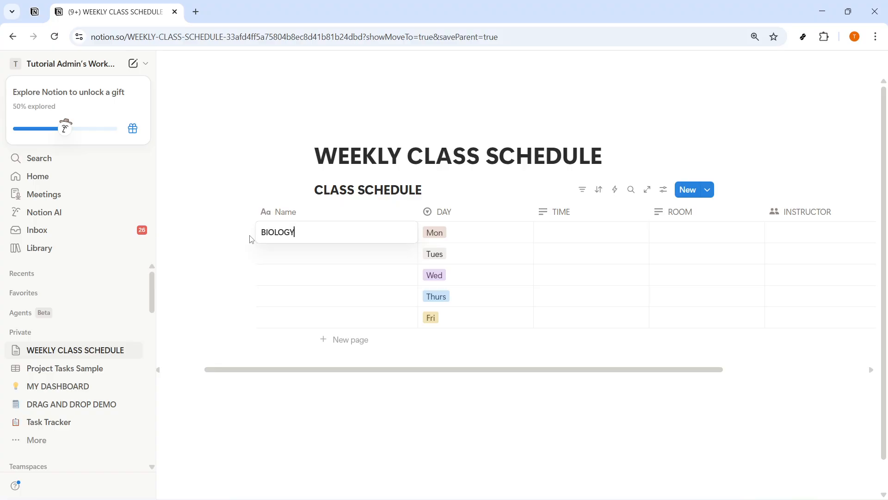
{"action": "key", "text": "Escape"}
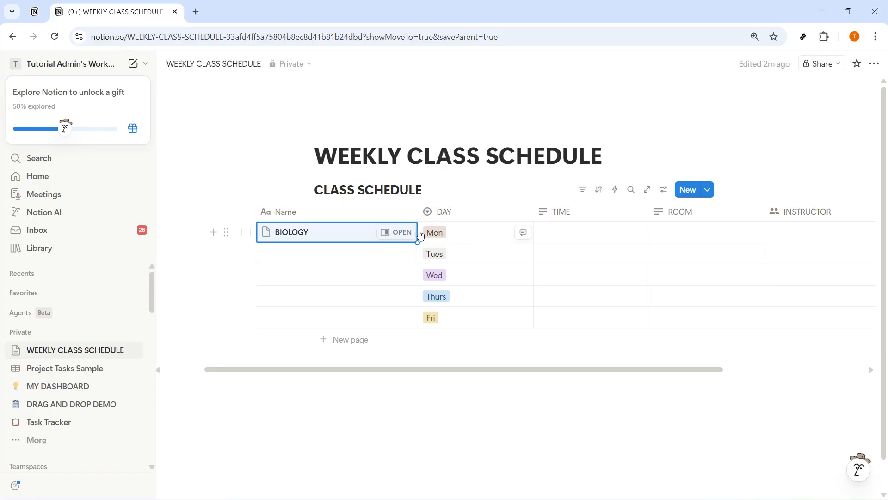
Set the BIOLOGY row's TIME to 9:00 AM - 10:00 AM and its ROOM to 101.
{"action": "left_click", "coordinate": [432, 232]}
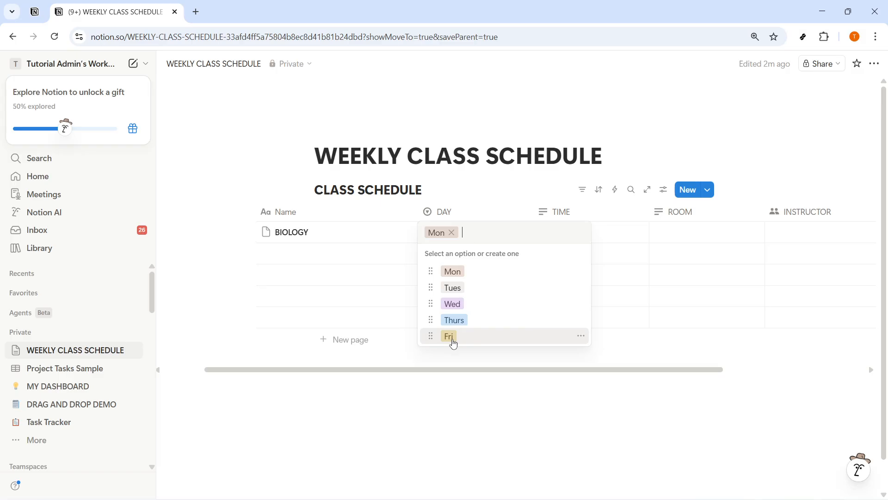
{"action": "left_click", "coordinate": [617, 237]}
{"action": "left_click", "coordinate": [597, 233]}
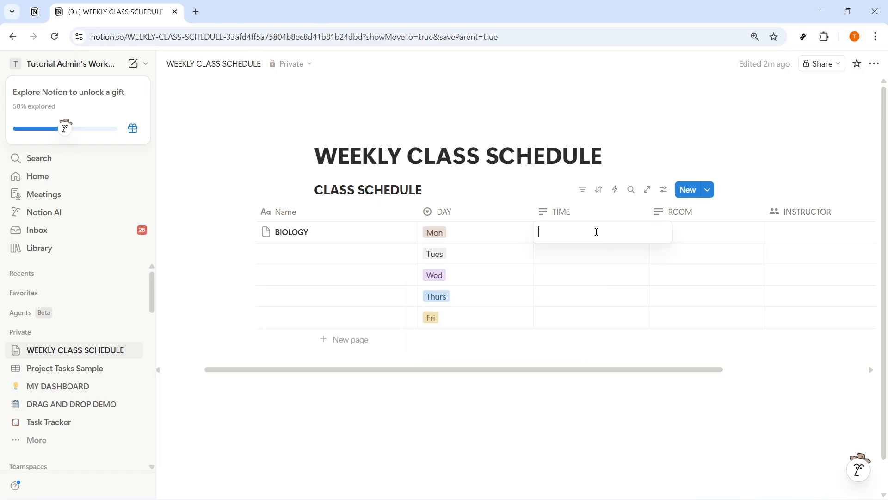
{"action": "type", "text": "9:00 AM - 10:"}
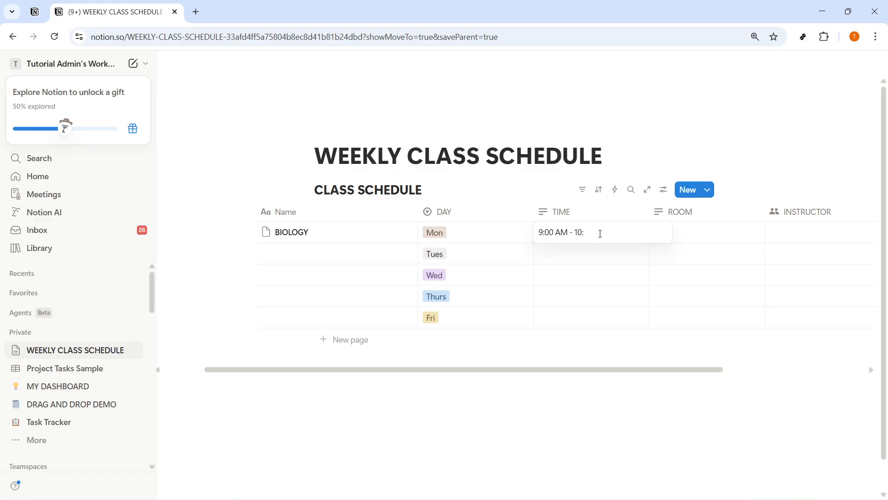
{"action": "type", "text": "00 AM"}
{"action": "left_click", "coordinate": [723, 236]}
{"action": "left_click", "coordinate": [723, 236]}
{"action": "type", "text": "101"}
{"action": "left_click", "coordinate": [824, 237]}
{"action": "left_click", "coordinate": [825, 236]}
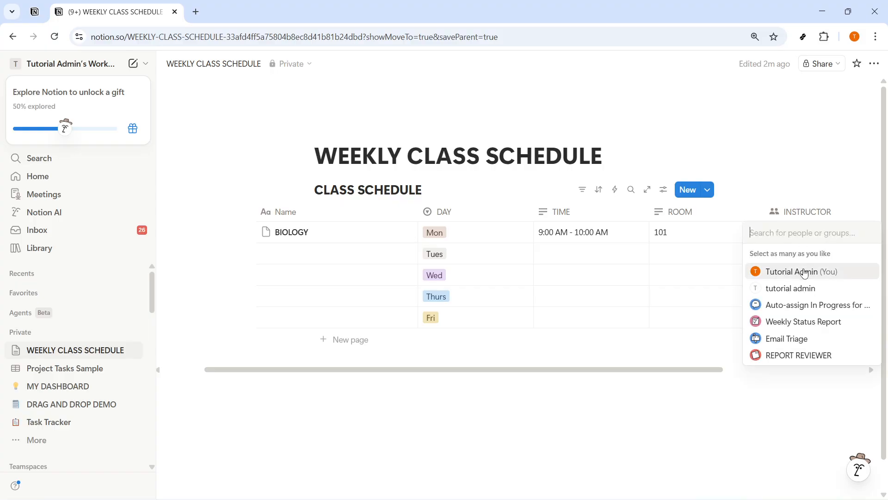
{"action": "left_click", "coordinate": [817, 221]}
{"action": "left_click", "coordinate": [815, 232]}
{"action": "type", "text": "d"}
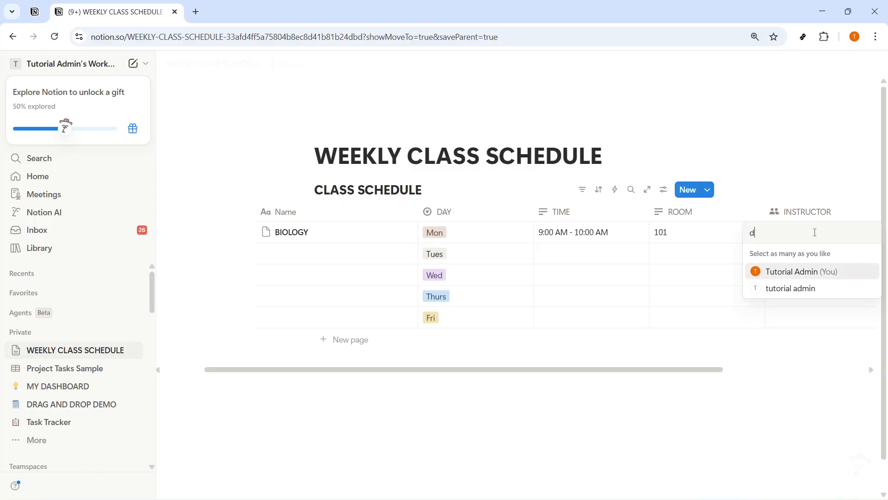
{"action": "type", "text": "av"}
{"action": "key", "text": "Return"}
{"action": "left_click", "coordinate": [815, 233]}
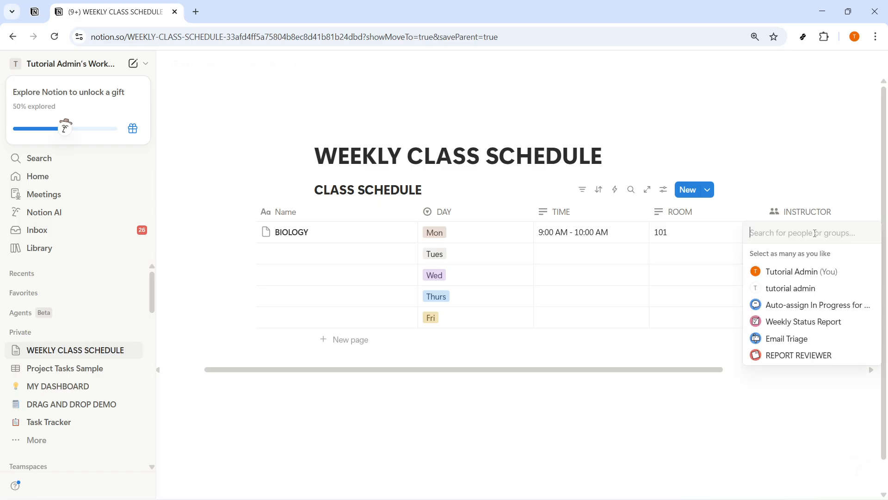
{"action": "type", "text": "John Doe"}
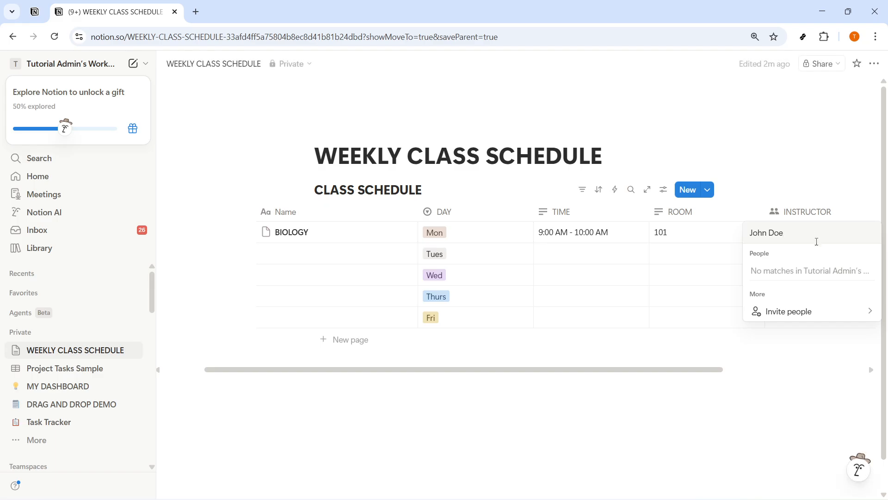
{"action": "left_click_drag", "start_coordinate": [816, 240], "coordinate": [737, 243]}
{"action": "left_click", "coordinate": [820, 238]}
{"action": "key", "text": "Return"}
Assign the tutorial admin workspace account as the BIOLOGY row's INSTRUCTOR.
{"action": "left_click", "coordinate": [821, 238]}
{"action": "left_click", "coordinate": [809, 288]}
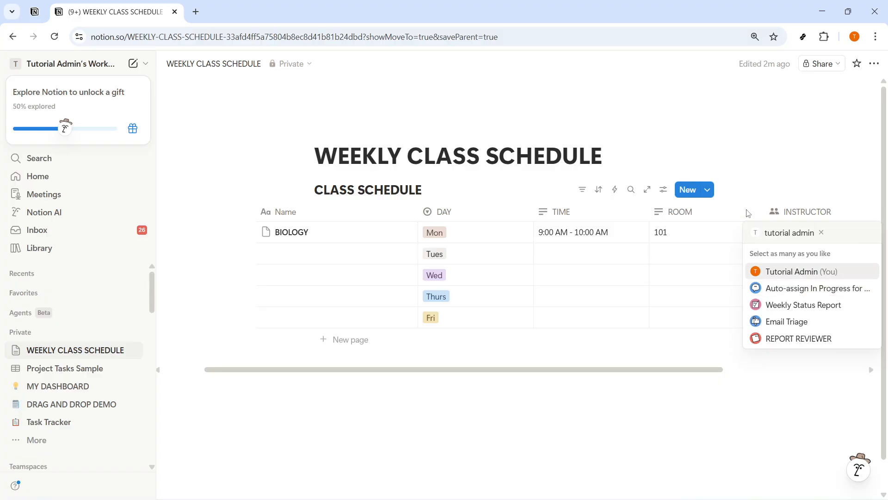
{"action": "left_click", "coordinate": [299, 258]}
Name the Tuesday row ARTS and set its TIME to 1:00 PM - 2:00 PM.
{"action": "left_click", "coordinate": [295, 256]}
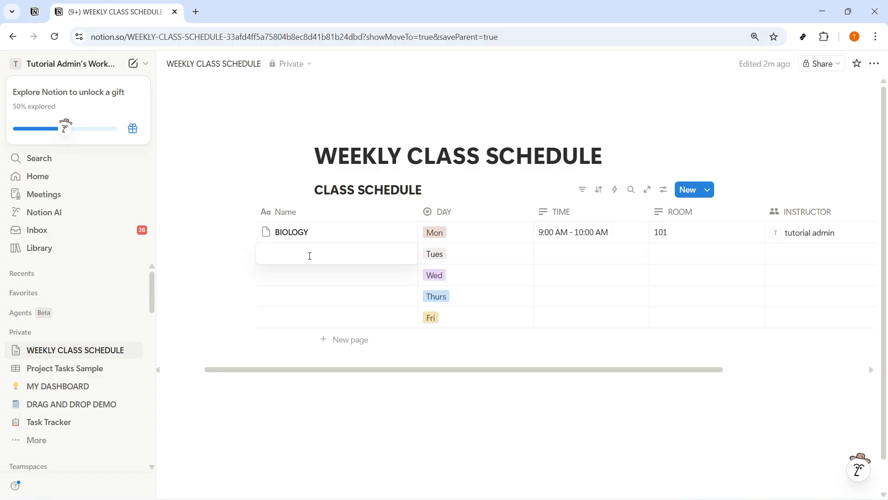
{"action": "type", "text": "ARTS"}
{"action": "key", "text": "Return"}
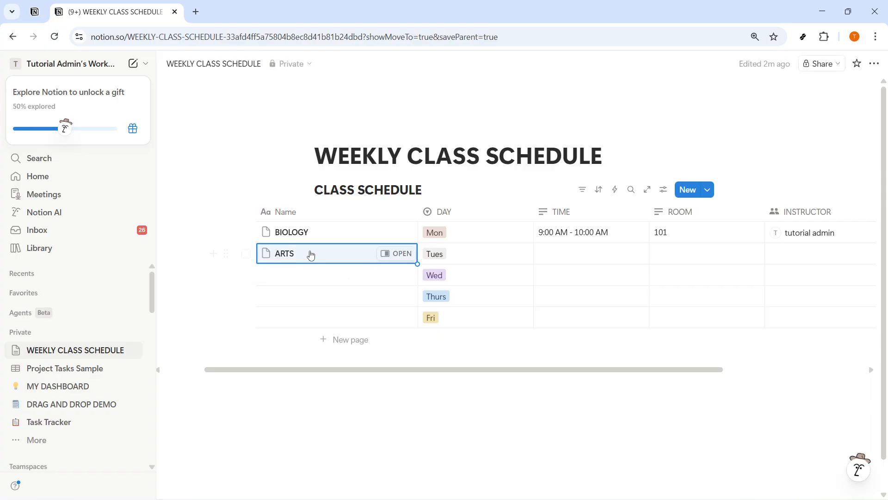
{"action": "left_click", "coordinate": [566, 253]}
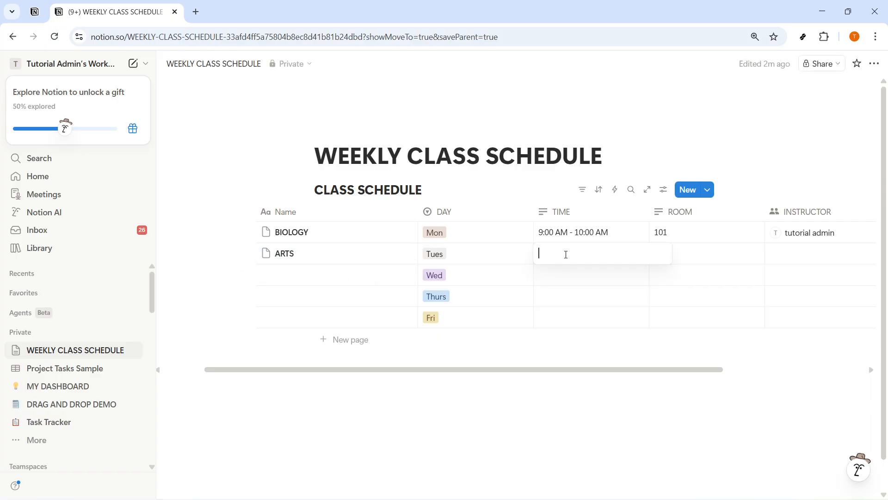
{"action": "type", "text": "1:00 PM - 2:00 PM"}
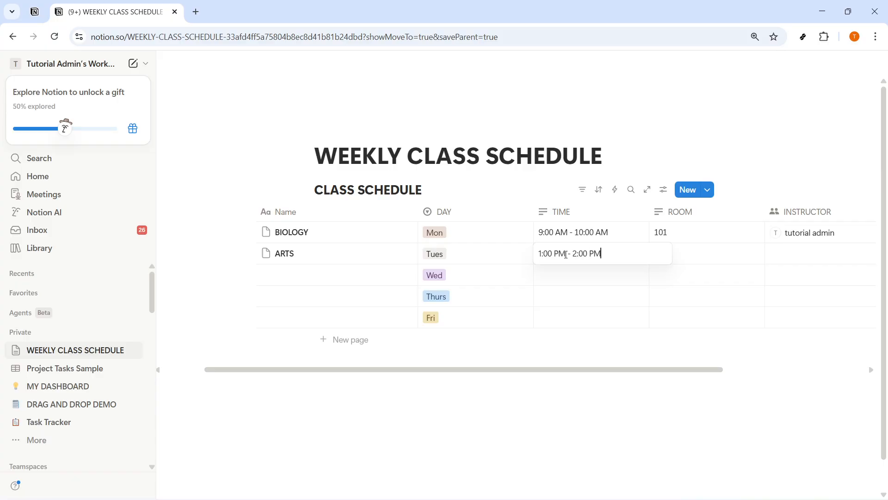
{"action": "left_click", "coordinate": [287, 212]}
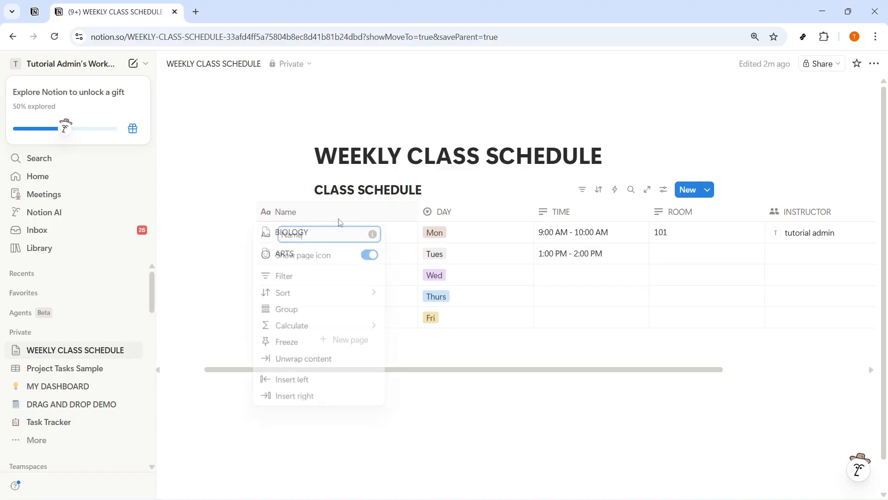
{"action": "left_click", "coordinate": [460, 213]}
{"action": "left_click", "coordinate": [586, 216]}
{"action": "left_click", "coordinate": [584, 216]}
{"action": "left_click", "coordinate": [679, 217]}
{"action": "left_click", "coordinate": [679, 217]}
{"action": "left_click", "coordinate": [836, 216]}
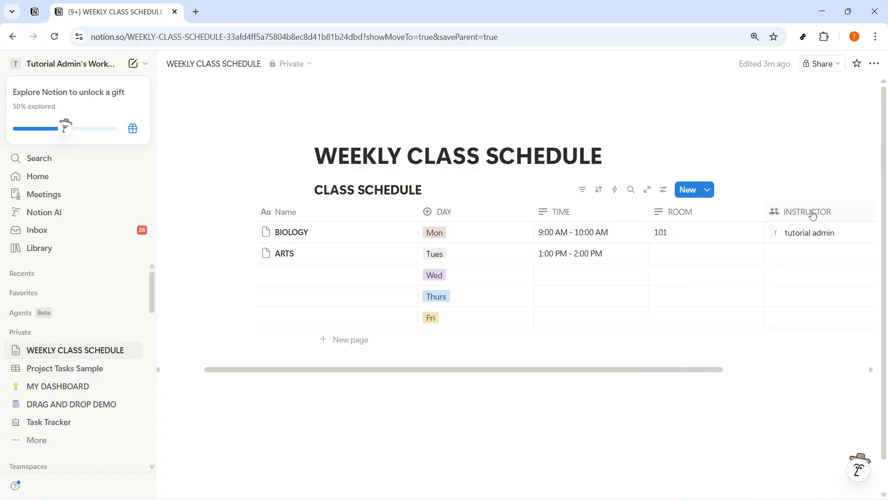
{"action": "left_click", "coordinate": [820, 216]}
Set the ARTS row's ROOM to 303 and name the Wednesday row MATHEMATICS.
{"action": "left_click", "coordinate": [679, 260]}
{"action": "left_click", "coordinate": [678, 256]}
{"action": "type", "text": "303"}
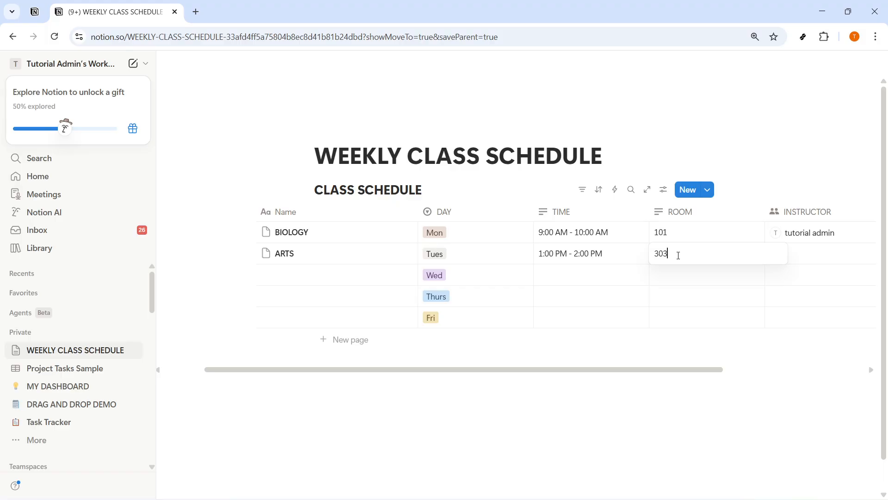
{"action": "key", "text": "Escape"}
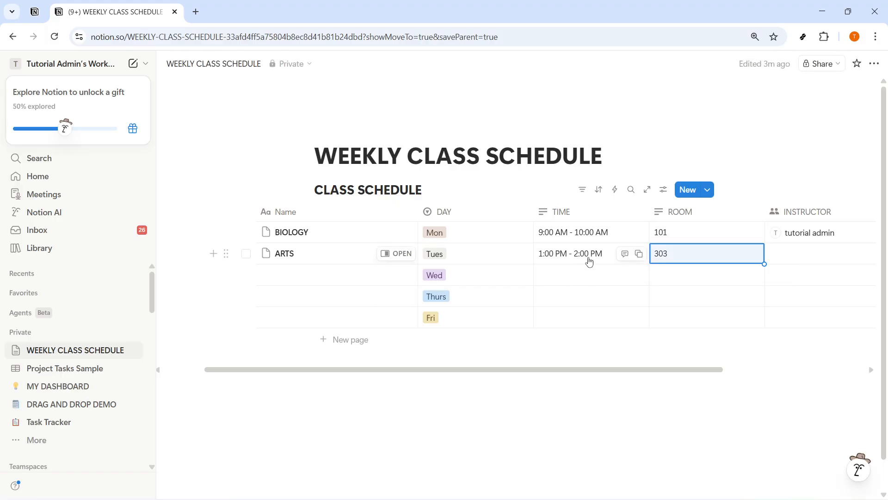
{"action": "left_click", "coordinate": [310, 271]}
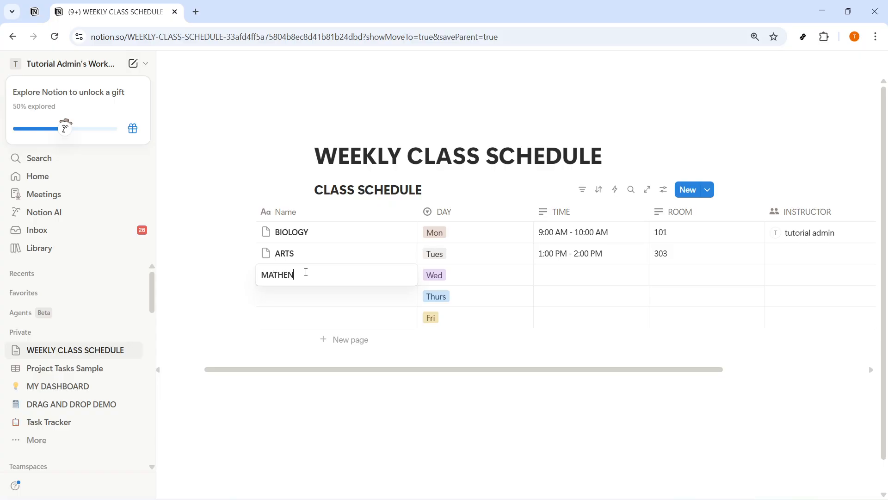
{"action": "key", "text": "Return"}
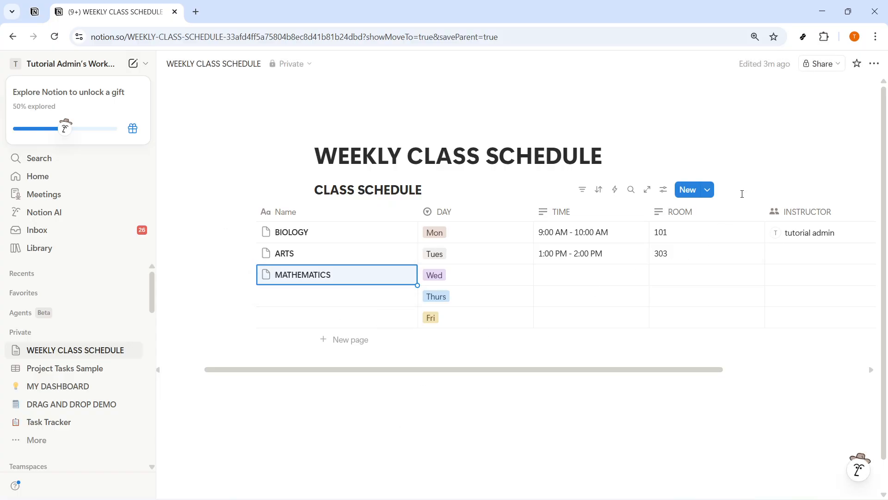
Add a new empty entry, view it as a full page, and go to the CLASS SCHEDULE database's own page.
{"action": "left_click", "coordinate": [688, 190]}
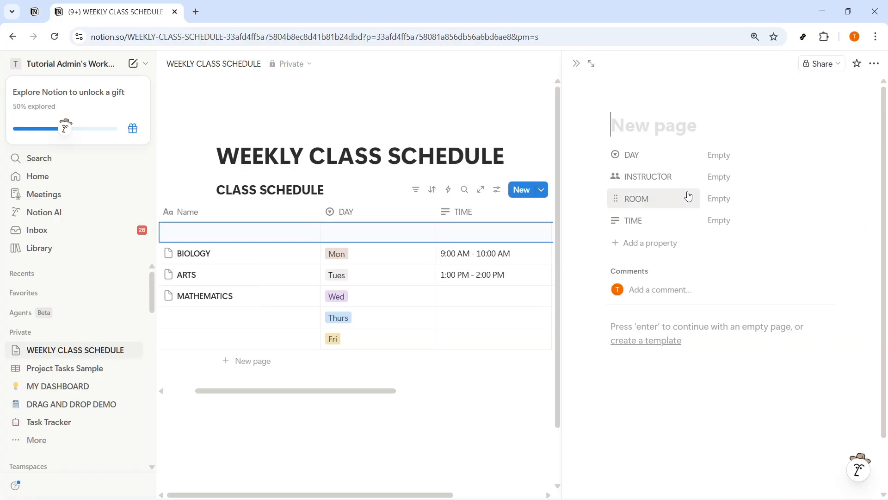
{"action": "left_click", "coordinate": [591, 63]}
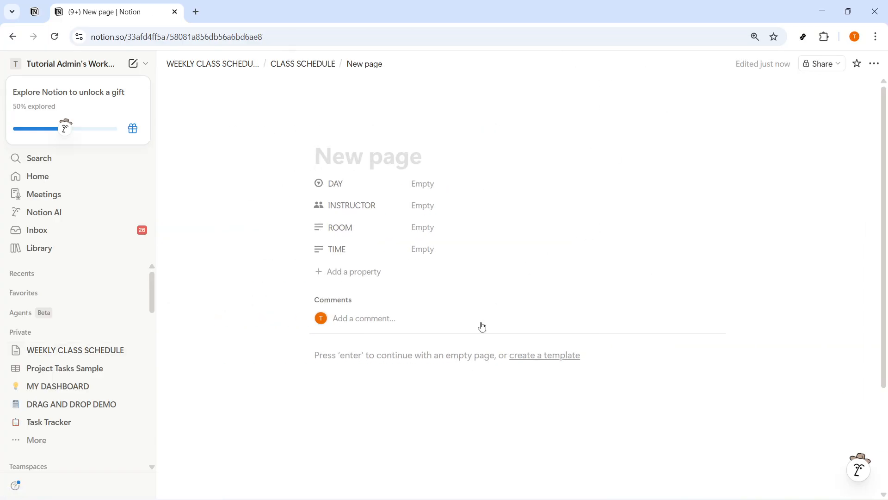
{"action": "left_click", "coordinate": [318, 62]}
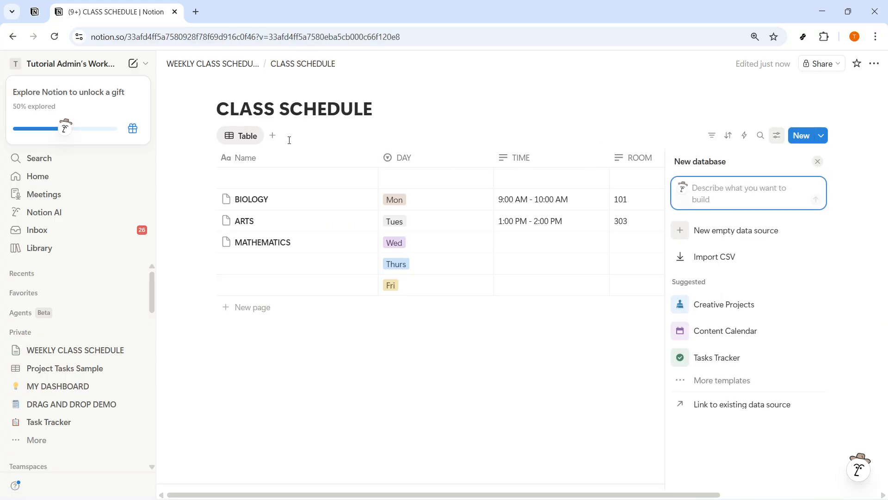
Add a Board view to the CLASS SCHEDULE database and order its DAY groups as Mon, Tues, Wed, Thurs, Fri.
{"action": "left_click", "coordinate": [272, 136]}
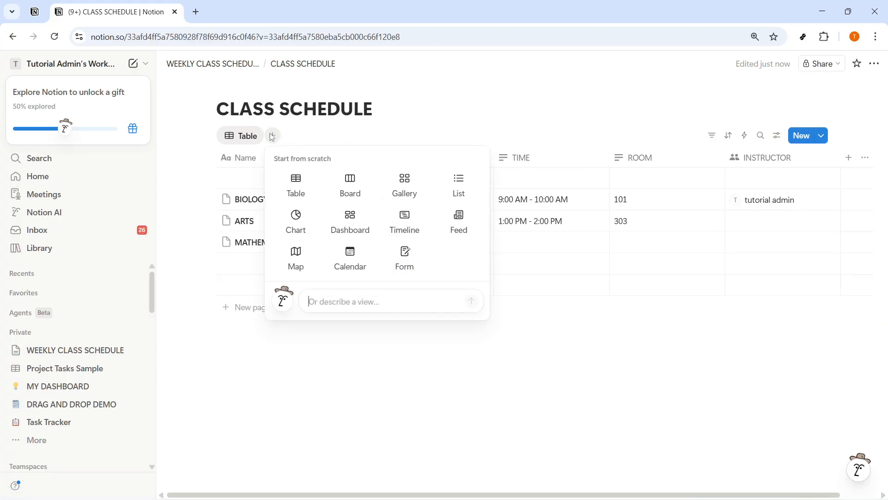
{"action": "left_click", "coordinate": [353, 184]}
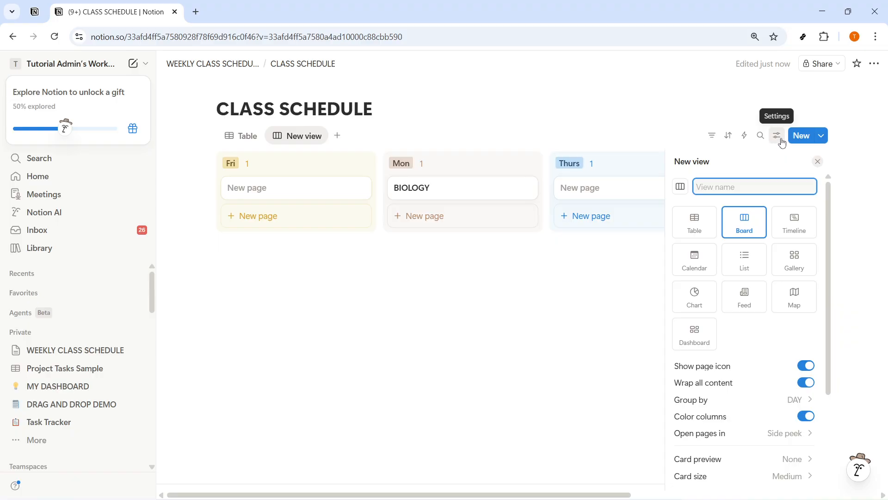
{"action": "left_click", "coordinate": [720, 399]}
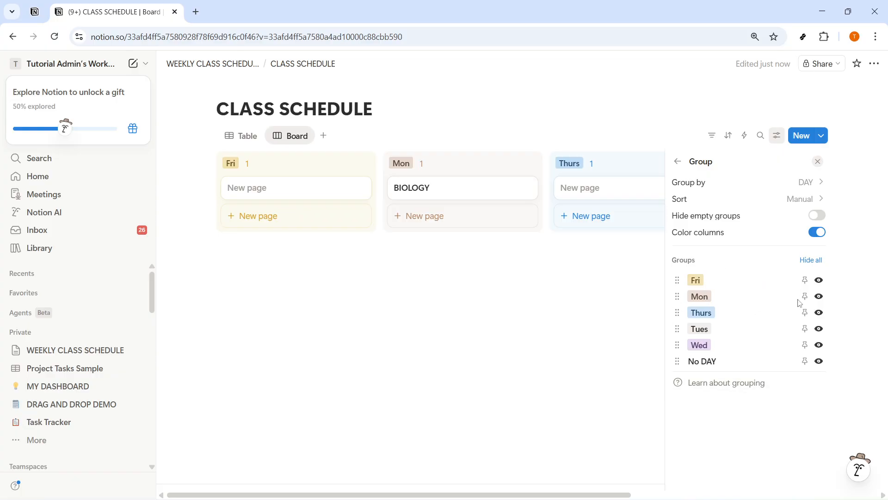
{"action": "left_click_drag", "start_coordinate": [677, 296], "coordinate": [681, 280]}
{"action": "left_click_drag", "start_coordinate": [678, 323], "coordinate": [675, 296]}
{"action": "left_click_drag", "start_coordinate": [676, 339], "coordinate": [678, 327]}
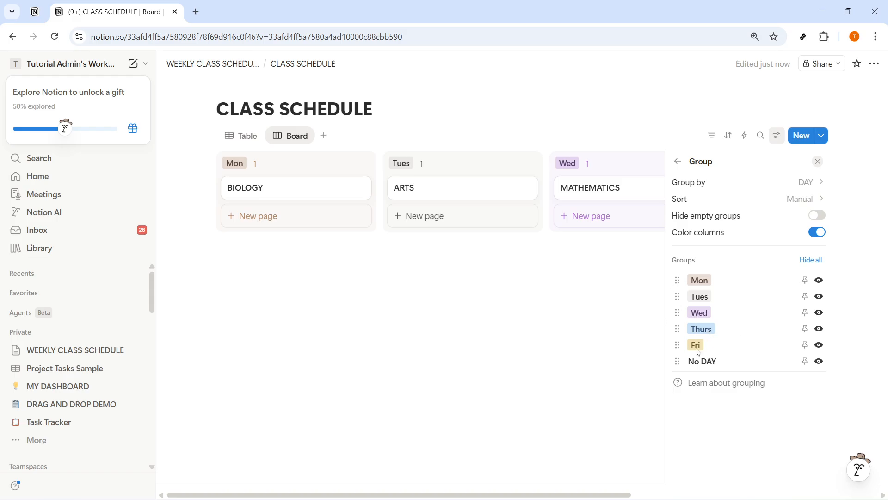
{"action": "left_click", "coordinate": [477, 282]}
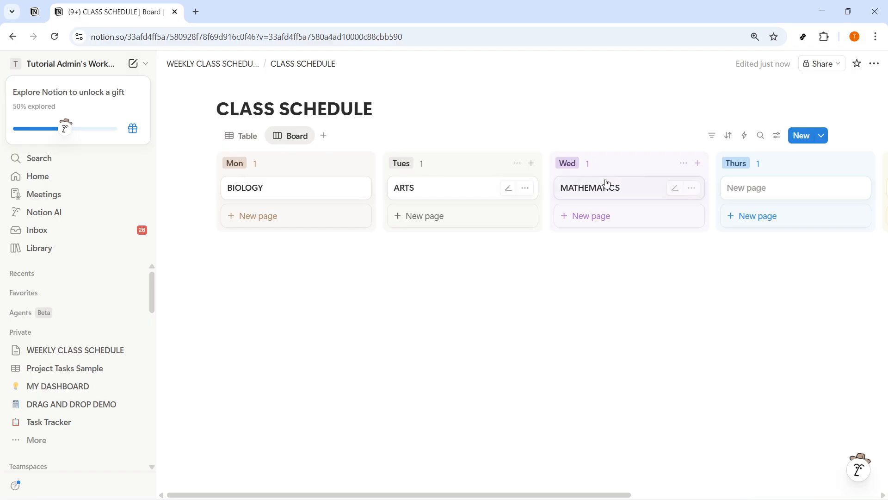
Hide the No DAY group in the Board view.
{"action": "left_click", "coordinate": [777, 135]}
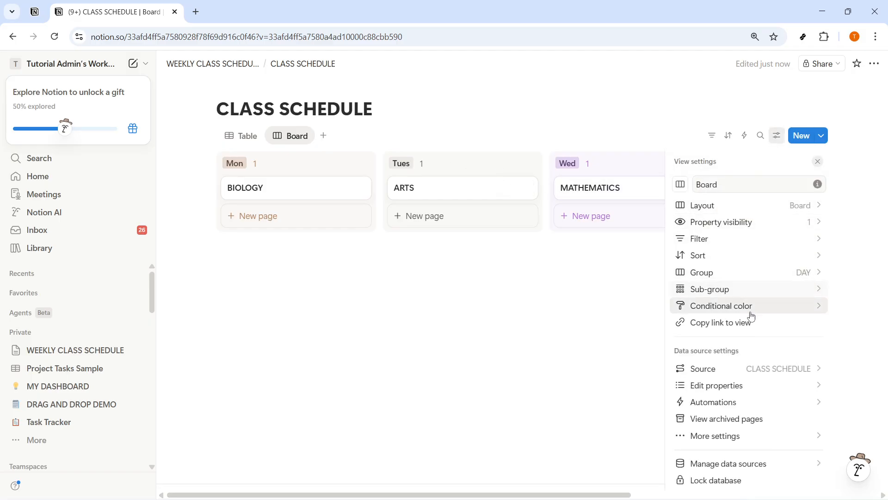
{"action": "left_click", "coordinate": [749, 370]}
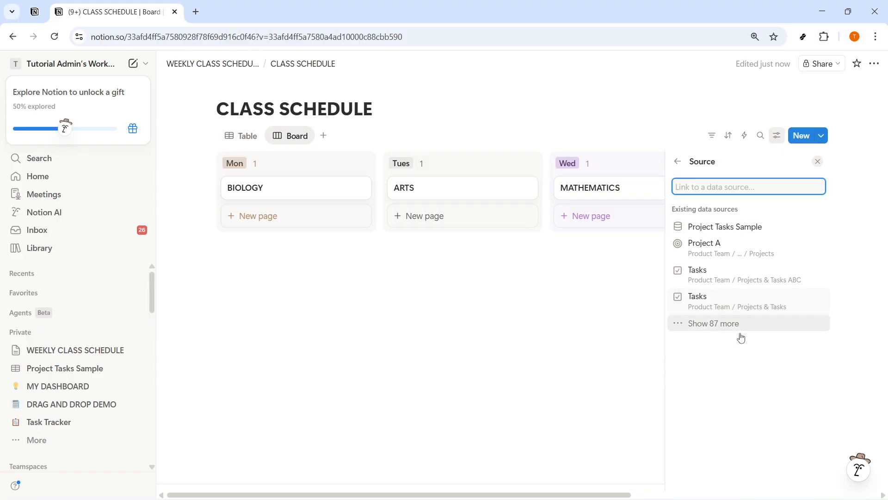
{"action": "left_click", "coordinate": [678, 162]}
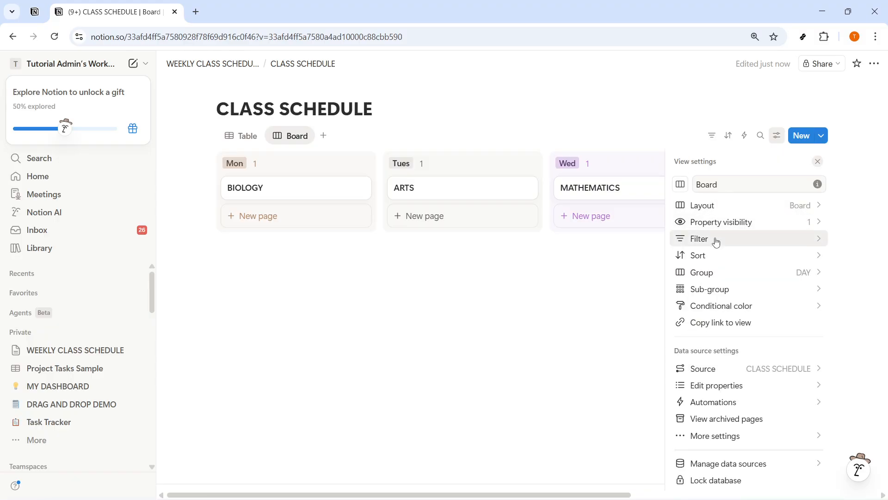
{"action": "left_click", "coordinate": [721, 273]}
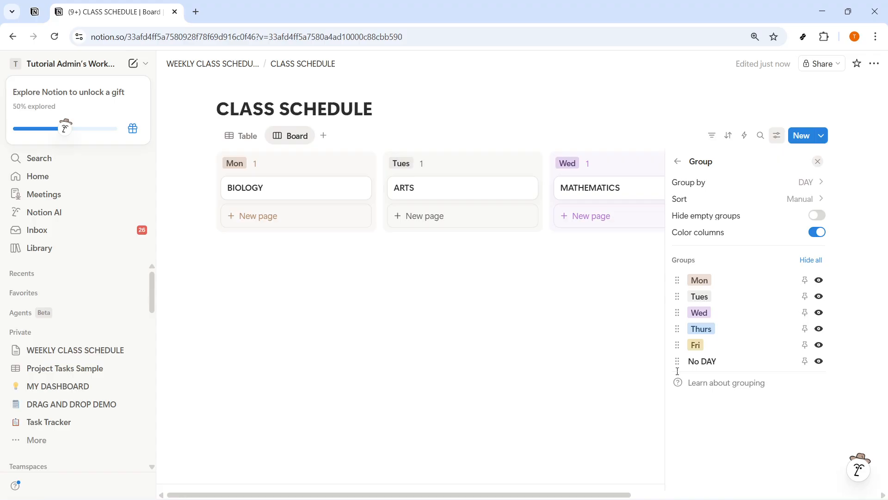
{"action": "left_click", "coordinate": [819, 361]}
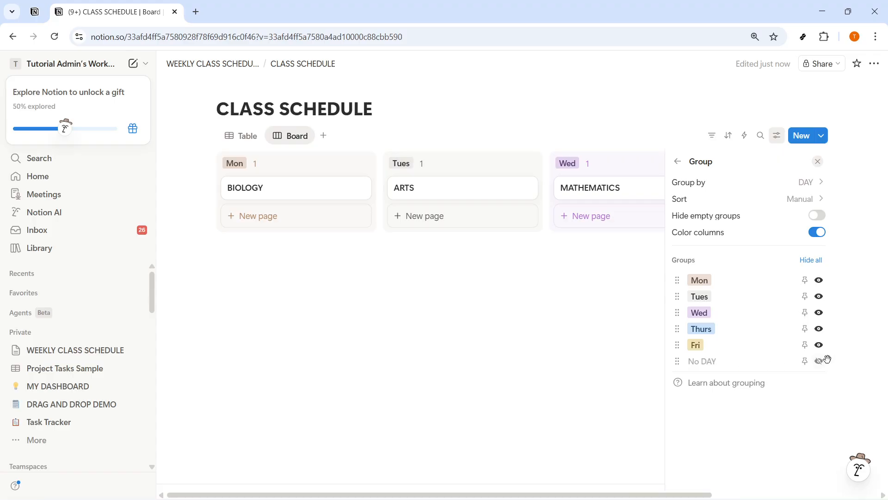
{"action": "left_click", "coordinate": [818, 280]}
{"action": "left_click", "coordinate": [819, 281]}
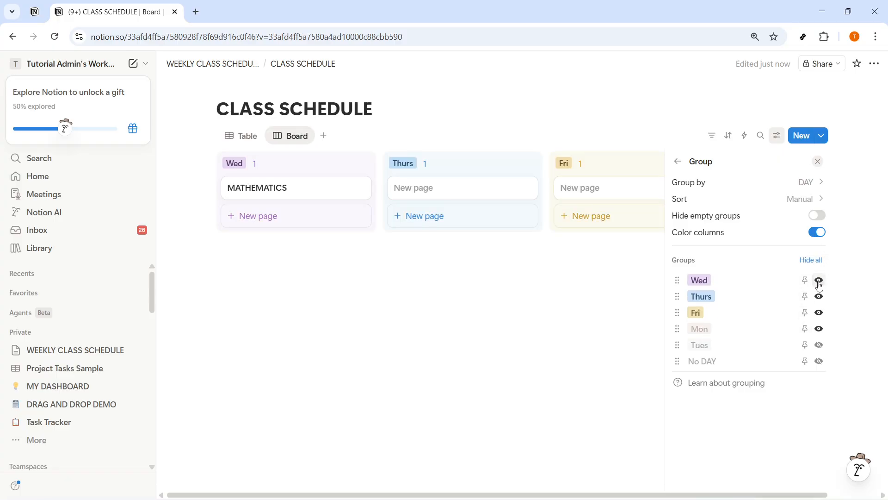
{"action": "left_click", "coordinate": [819, 329]}
{"action": "left_click", "coordinate": [819, 345]}
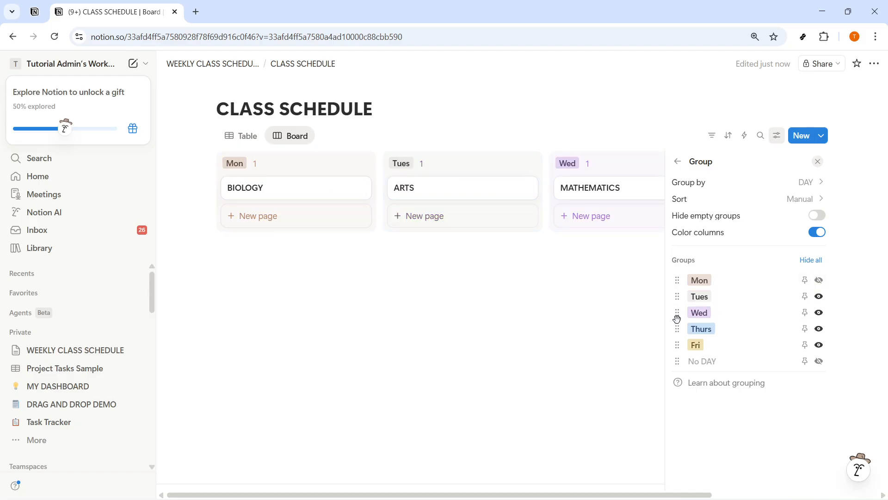
{"action": "left_click", "coordinate": [564, 356]}
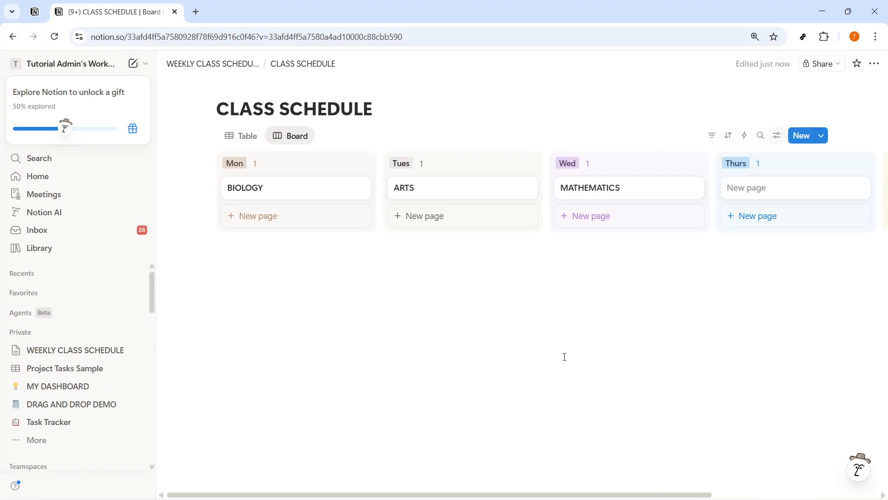
Turn on content wrapping for the TIME property in the board's property settings.
{"action": "left_click", "coordinate": [779, 138]}
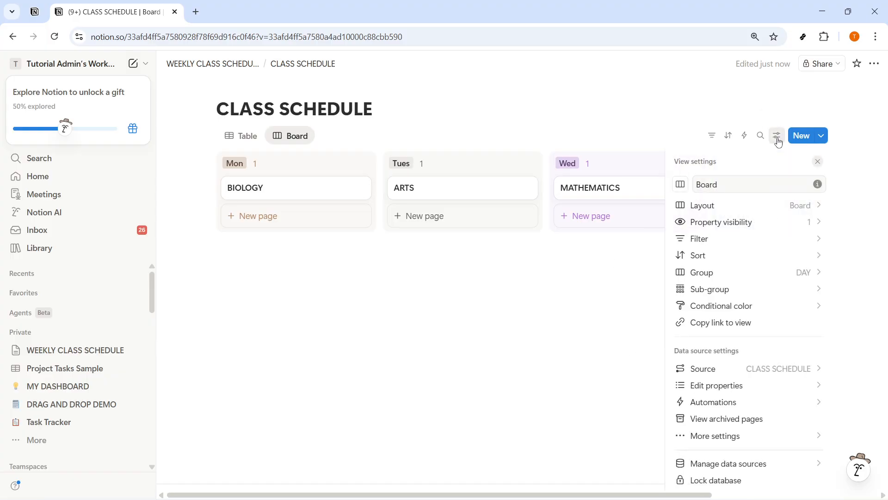
{"action": "left_click", "coordinate": [742, 392]}
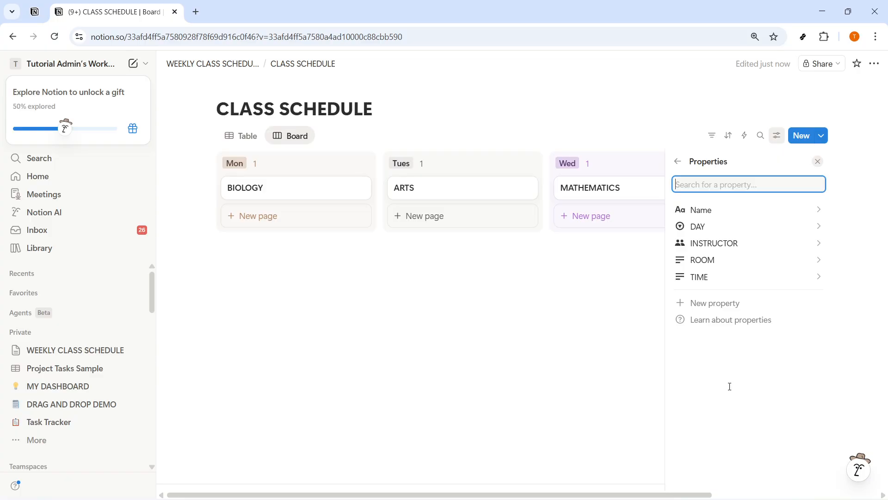
{"action": "left_click", "coordinate": [734, 276]}
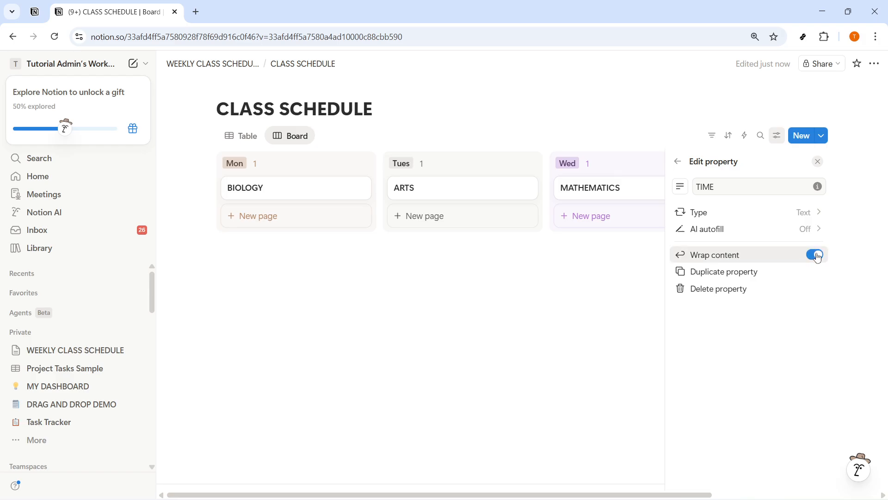
{"action": "left_click", "coordinate": [807, 213]}
{"action": "left_click", "coordinate": [679, 162]}
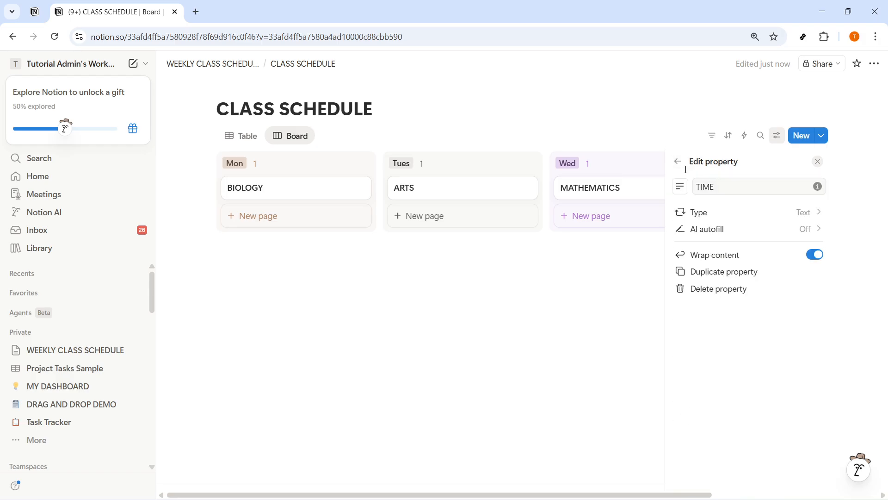
{"action": "left_click", "coordinate": [686, 166]}
Turn on content wrapping for the ROOM and INSTRUCTOR properties.
{"action": "left_click", "coordinate": [724, 260]}
{"action": "left_click", "coordinate": [818, 255]}
{"action": "left_click", "coordinate": [678, 169]}
{"action": "left_click", "coordinate": [726, 242]}
{"action": "left_click", "coordinate": [815, 287]}
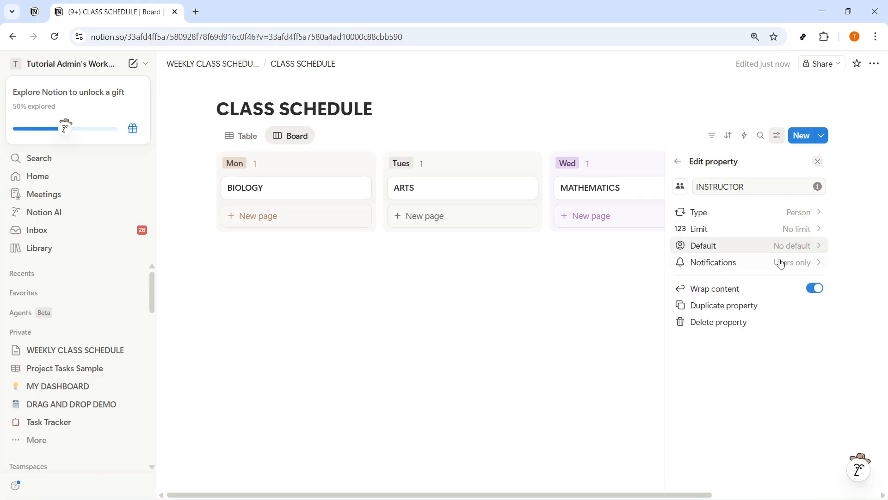
Turn on content wrapping for the DAY property, leaving AI autofill off, and close the view settings.
{"action": "left_click", "coordinate": [677, 161]}
{"action": "left_click", "coordinate": [735, 231]}
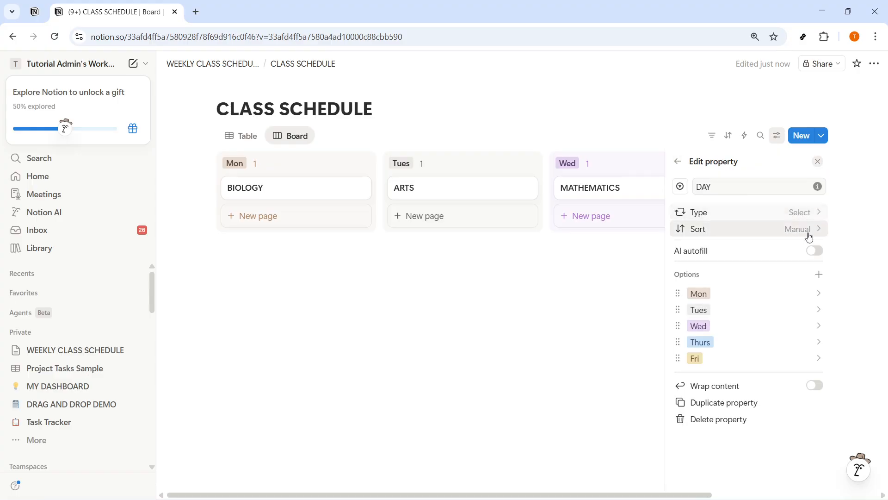
{"action": "left_click", "coordinate": [815, 251]}
{"action": "left_click", "coordinate": [815, 250]}
{"action": "left_click", "coordinate": [815, 385]}
{"action": "left_click", "coordinate": [678, 161]}
{"action": "left_click", "coordinate": [772, 214]}
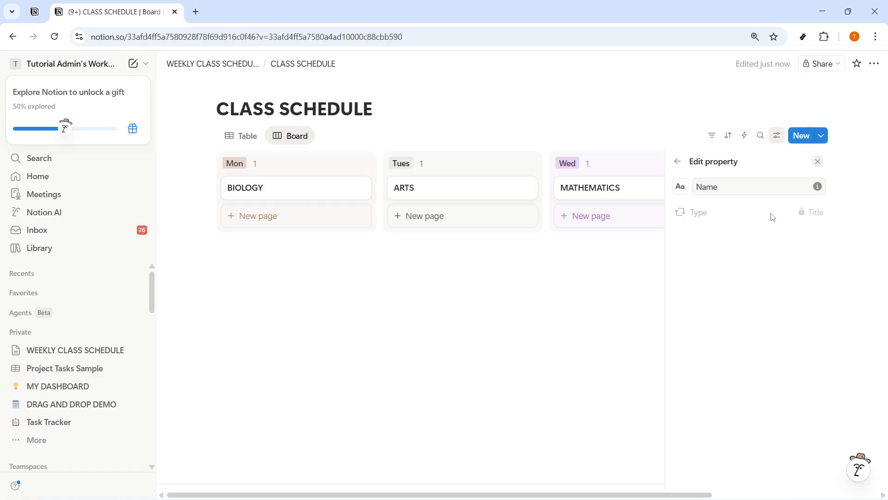
{"action": "left_click", "coordinate": [629, 265]}
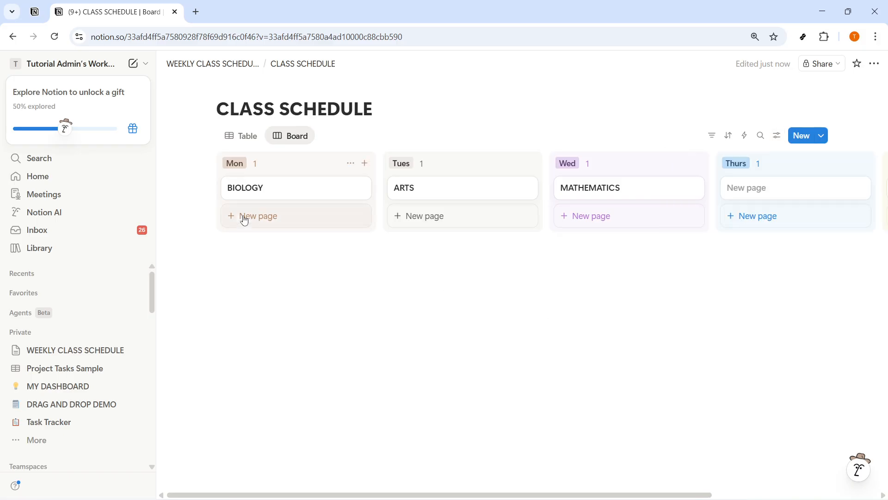
Compare the database's Table and Board views and examine the details of the BIOLOGY card.
{"action": "left_click", "coordinate": [245, 138]}
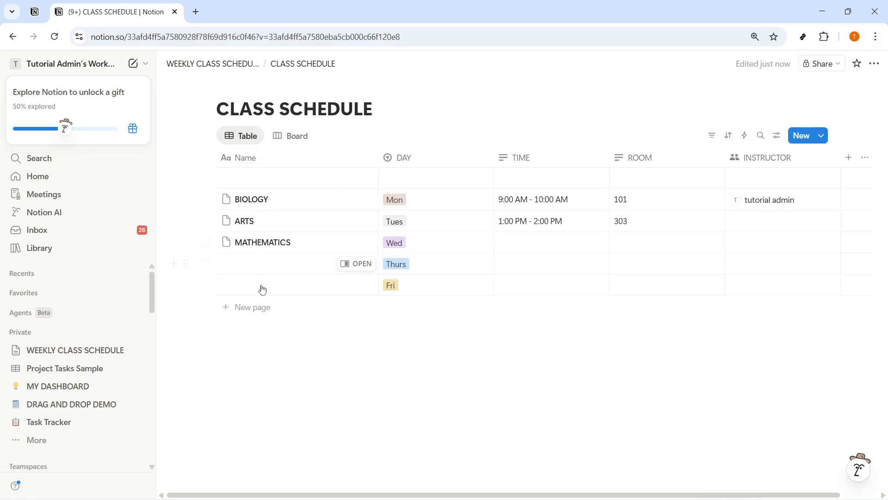
{"action": "left_click", "coordinate": [291, 138]}
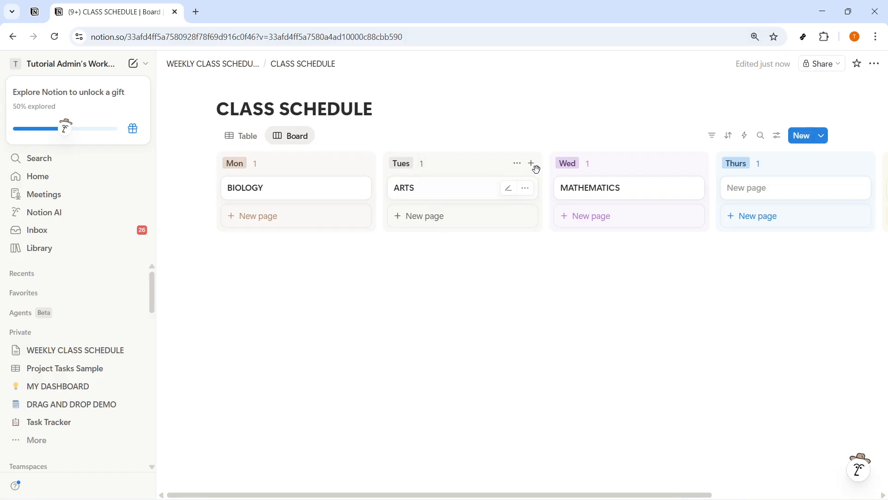
{"action": "left_click_drag", "start_coordinate": [420, 495], "coordinate": [341, 495]}
{"action": "left_click", "coordinate": [287, 192]}
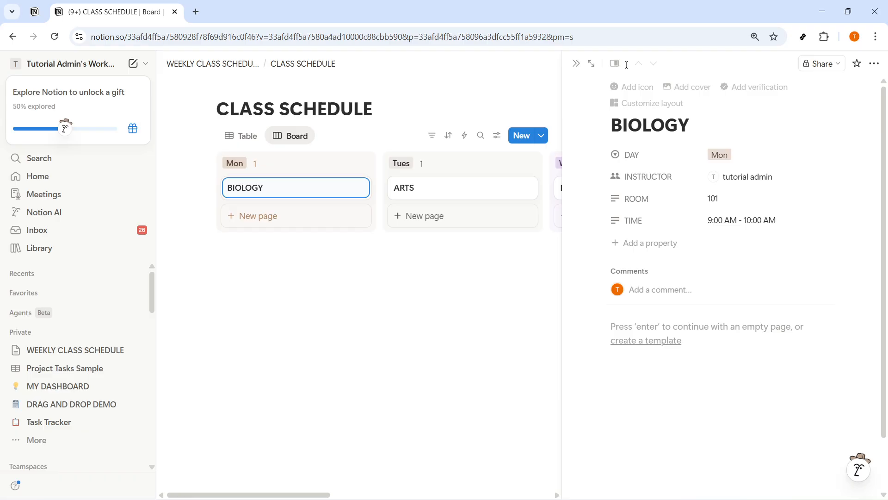
{"action": "left_click", "coordinate": [576, 63]}
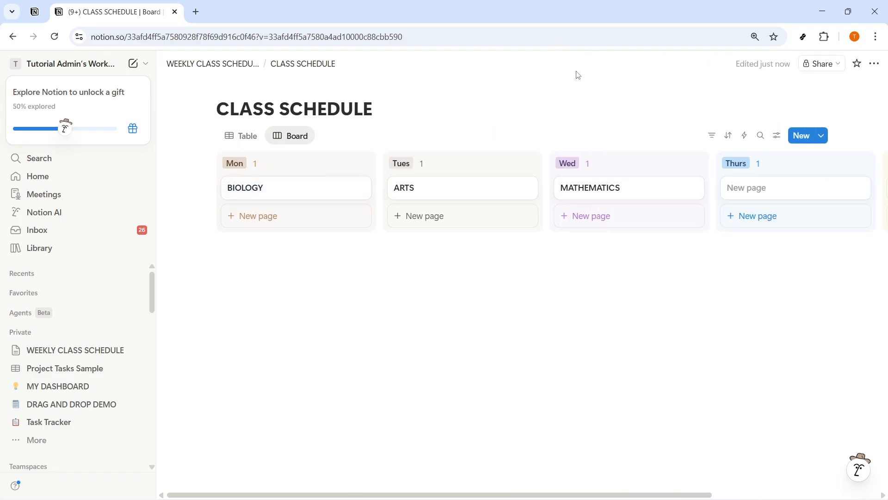
Go to the parent WEEKLY CLASS SCHEDULE page and give it the notebook with decorative cover emoji as icon, searching for CLASS.
{"action": "left_click", "coordinate": [226, 65]}
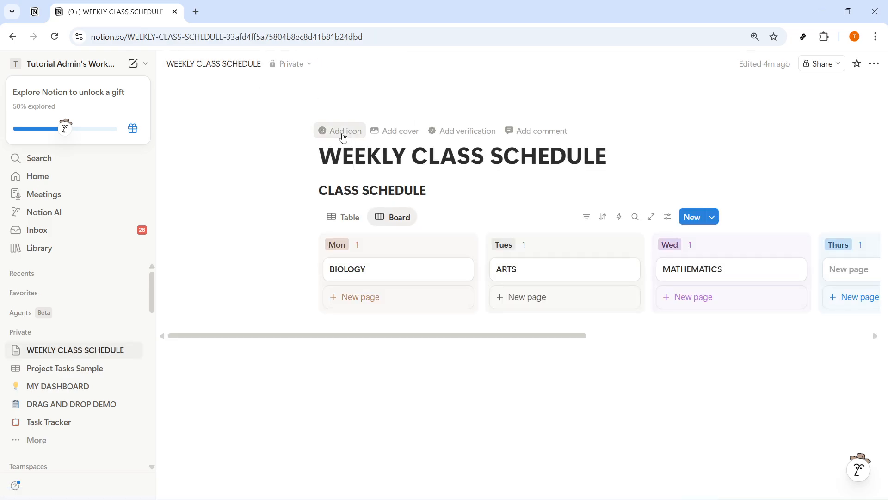
{"action": "left_click", "coordinate": [341, 132]}
{"action": "left_click", "coordinate": [342, 141]}
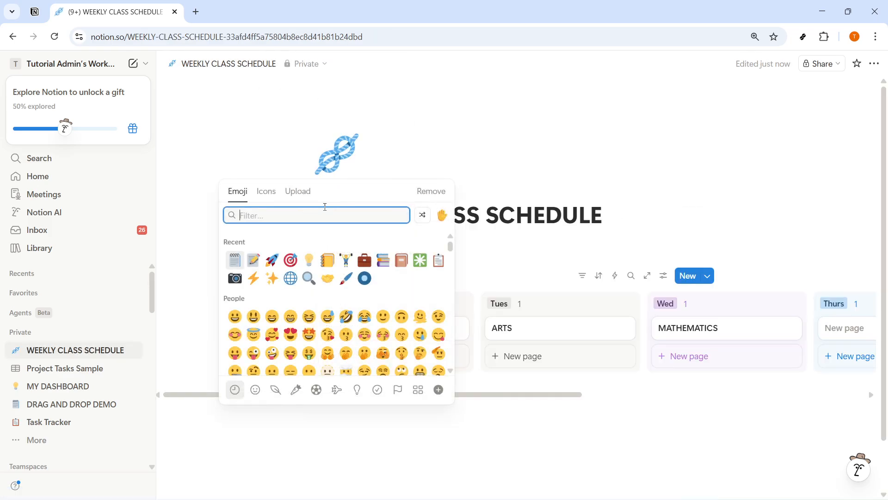
{"action": "type", "text": "CLASS"}
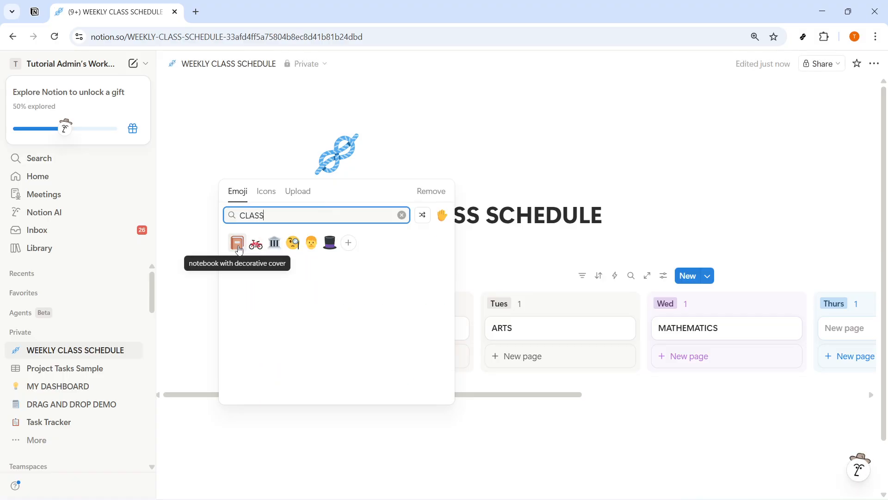
{"action": "left_click", "coordinate": [237, 242]}
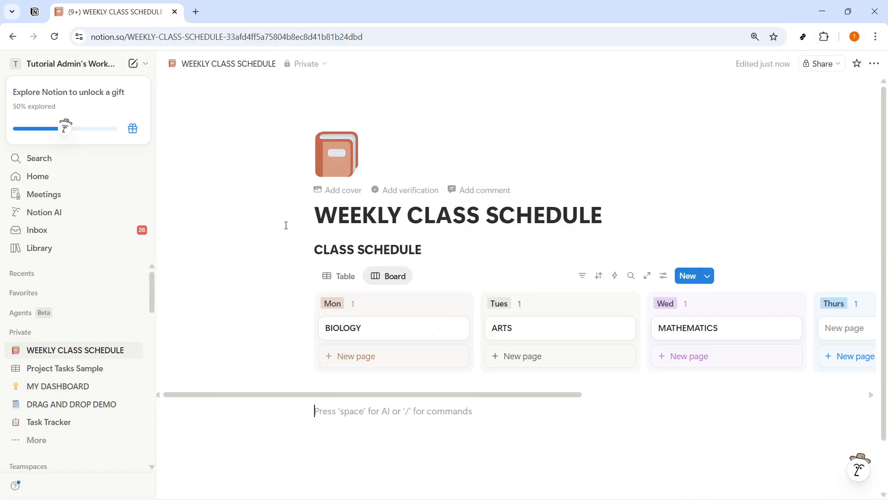
Rearrange the board cards with MATHEMATICS under Mon, BIOLOGY under Tues and ARTS under Wed, and check the days in the Table view.
{"action": "left_click_drag", "start_coordinate": [408, 396], "coordinate": [287, 410]}
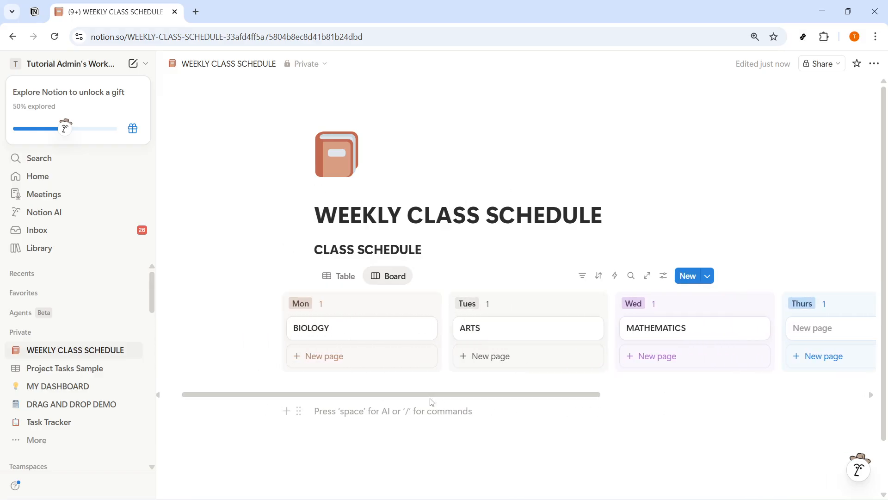
{"action": "mouse_move", "coordinate": [370, 327]}
{"action": "left_mouse_down"}
{"action": "mouse_move", "coordinate": [526, 360]}
{"action": "mouse_move", "coordinate": [498, 353]}
{"action": "mouse_move", "coordinate": [690, 356]}
{"action": "mouse_move", "coordinate": [372, 341]}
{"action": "mouse_move", "coordinate": [366, 330]}
{"action": "left_mouse_up"}
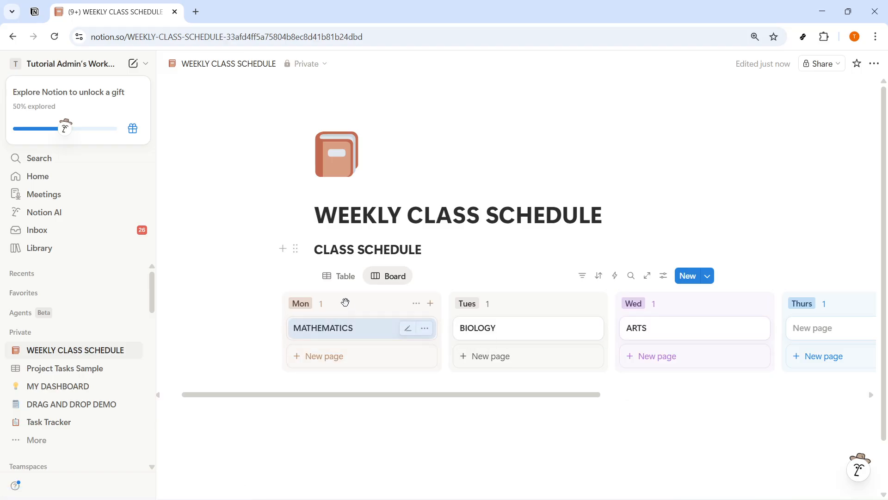
{"action": "left_click", "coordinate": [345, 276]}
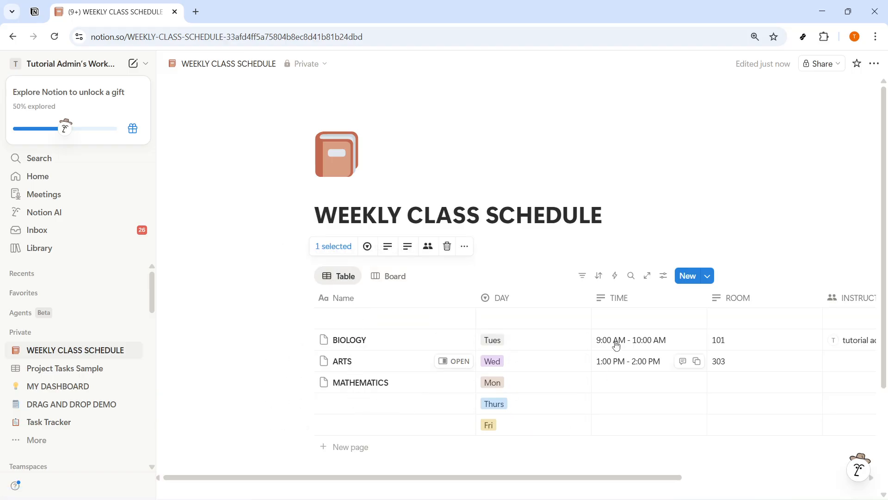
{"action": "left_click", "coordinate": [393, 277]}
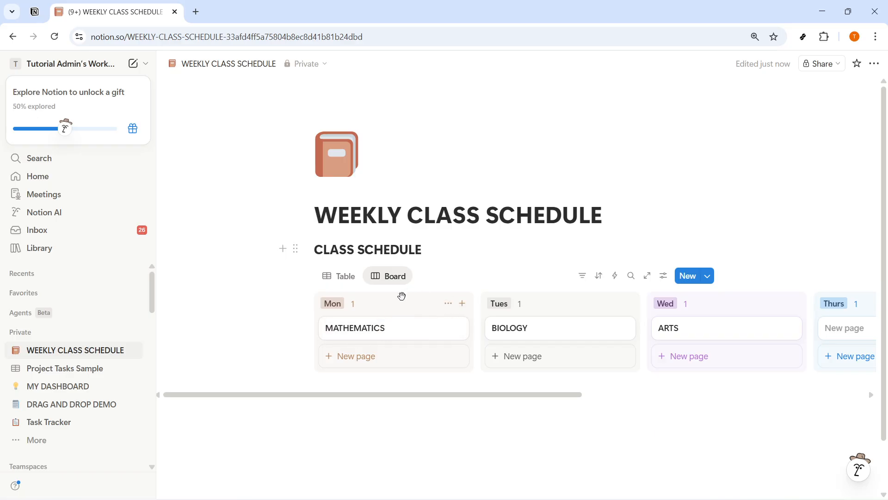
{"action": "left_click", "coordinate": [449, 304]}
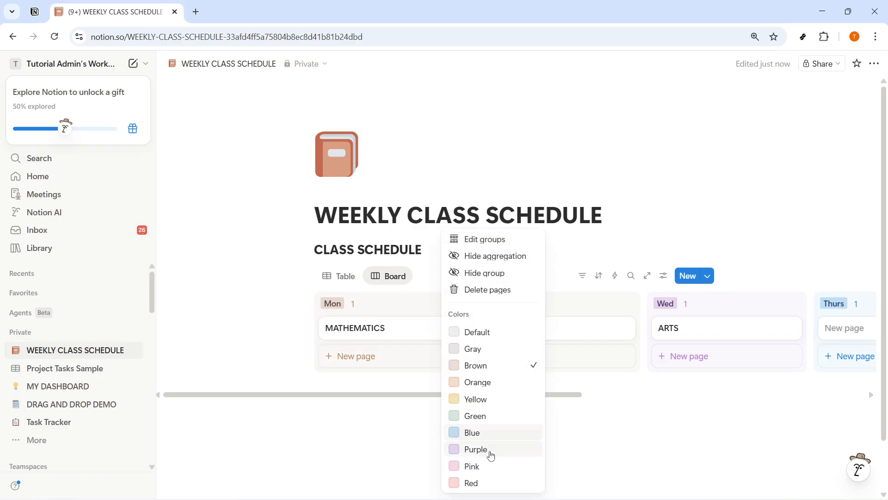
{"action": "left_click", "coordinate": [354, 358]}
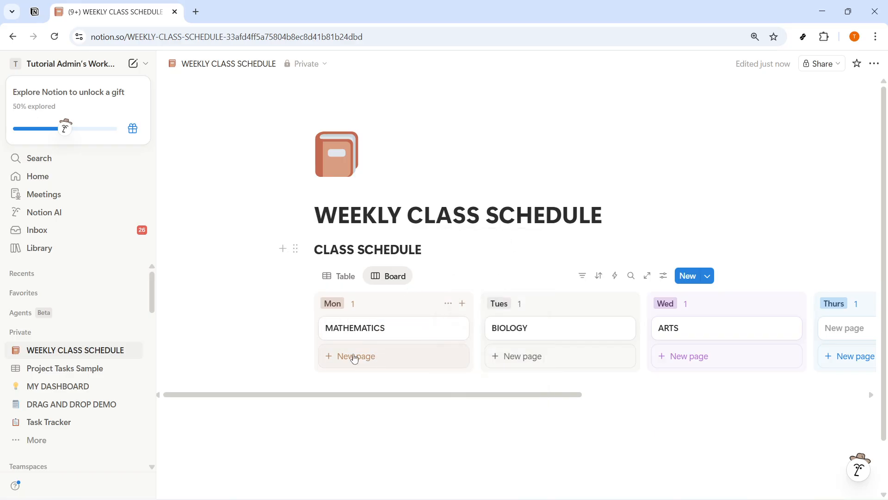